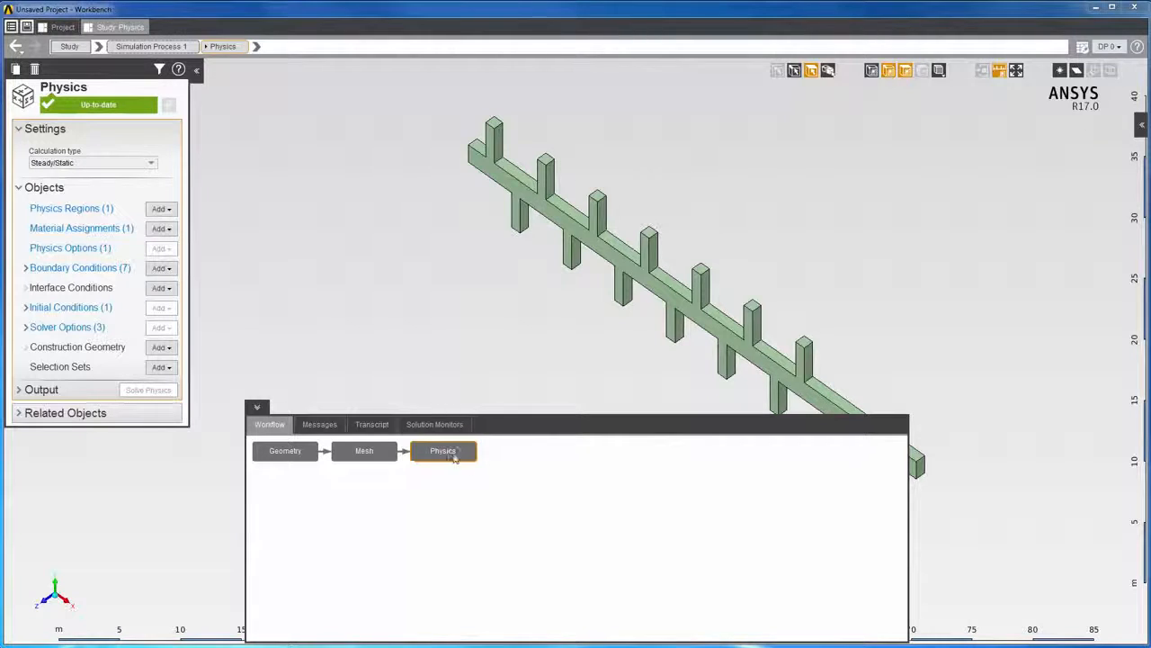
Check the solver messages and dismiss the solution convergence warning.
click(321, 423)
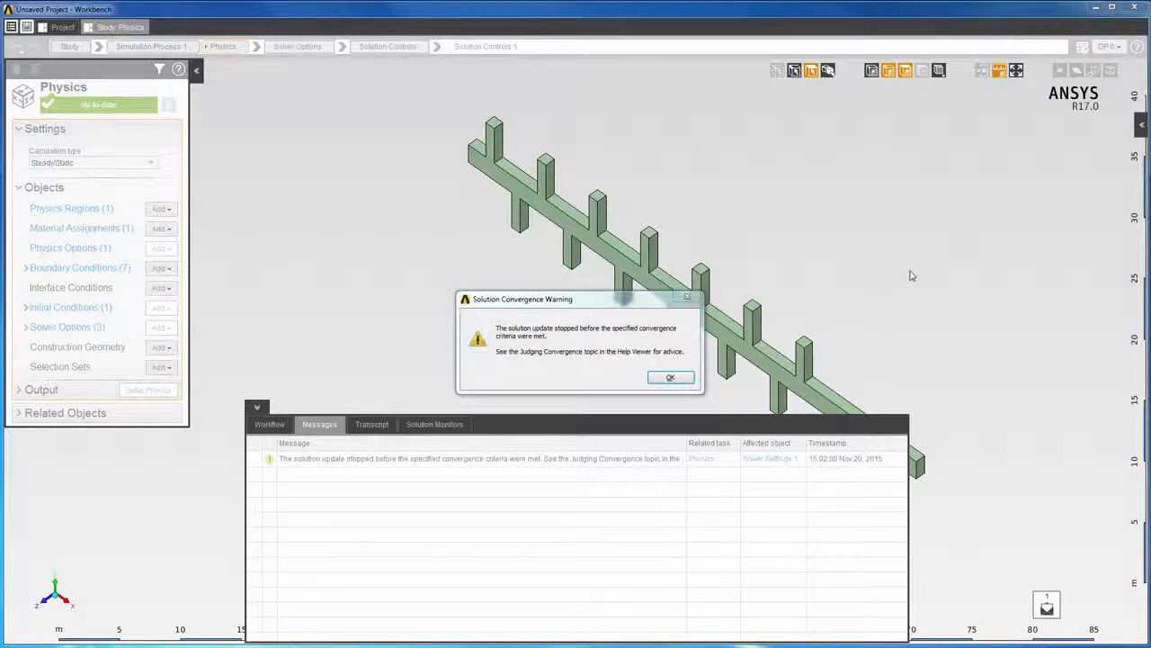
click(669, 378)
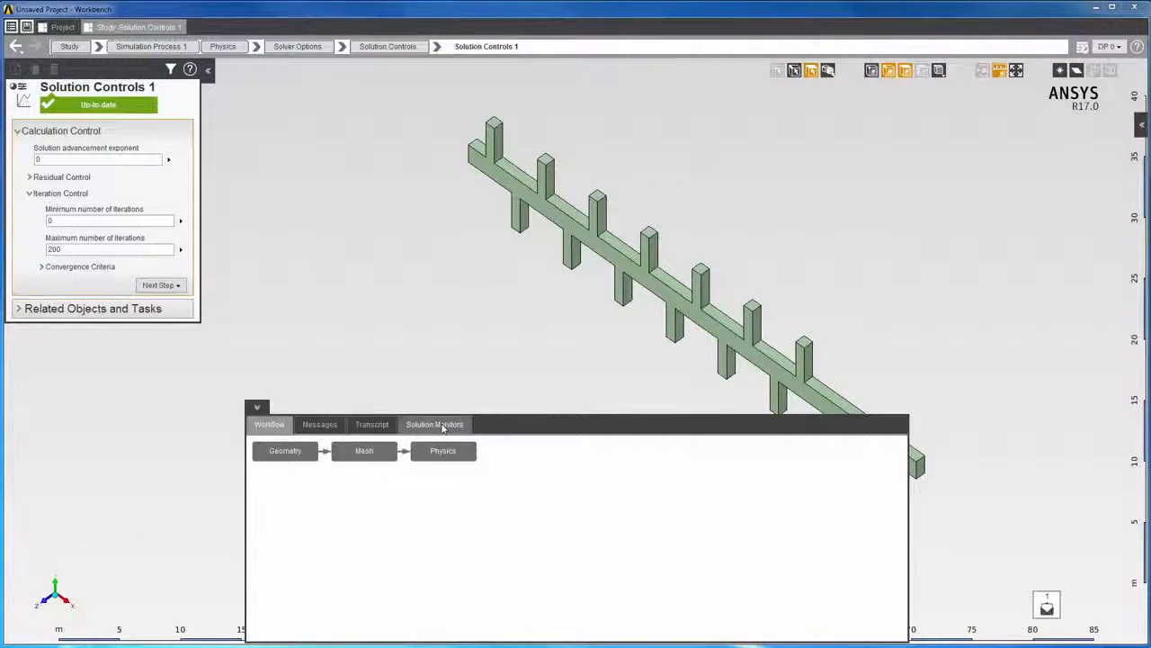
Display the residual plot in the solution monitors and solve the out-of-date physics.
click(438, 424)
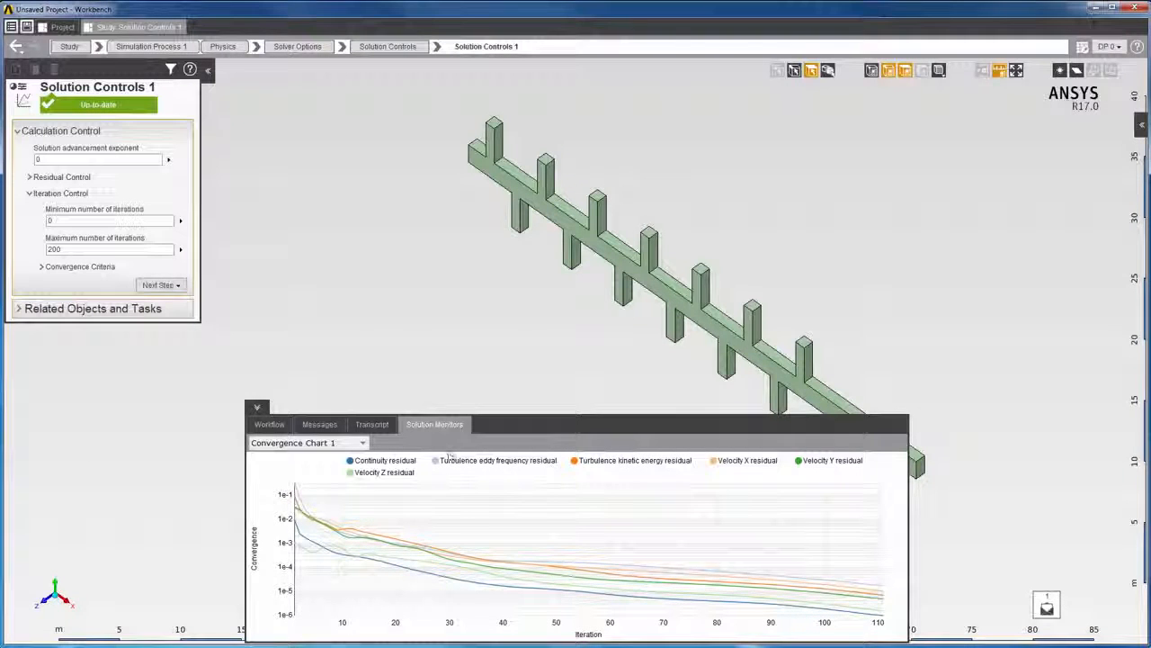
mouse_move(430, 556)
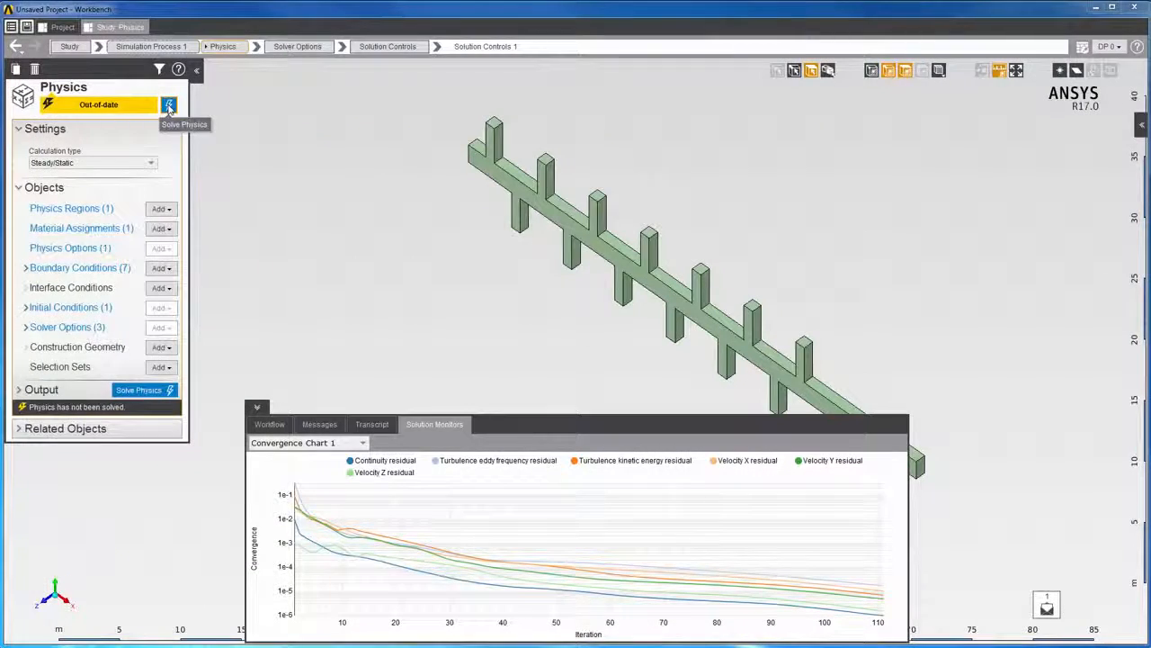
click(168, 108)
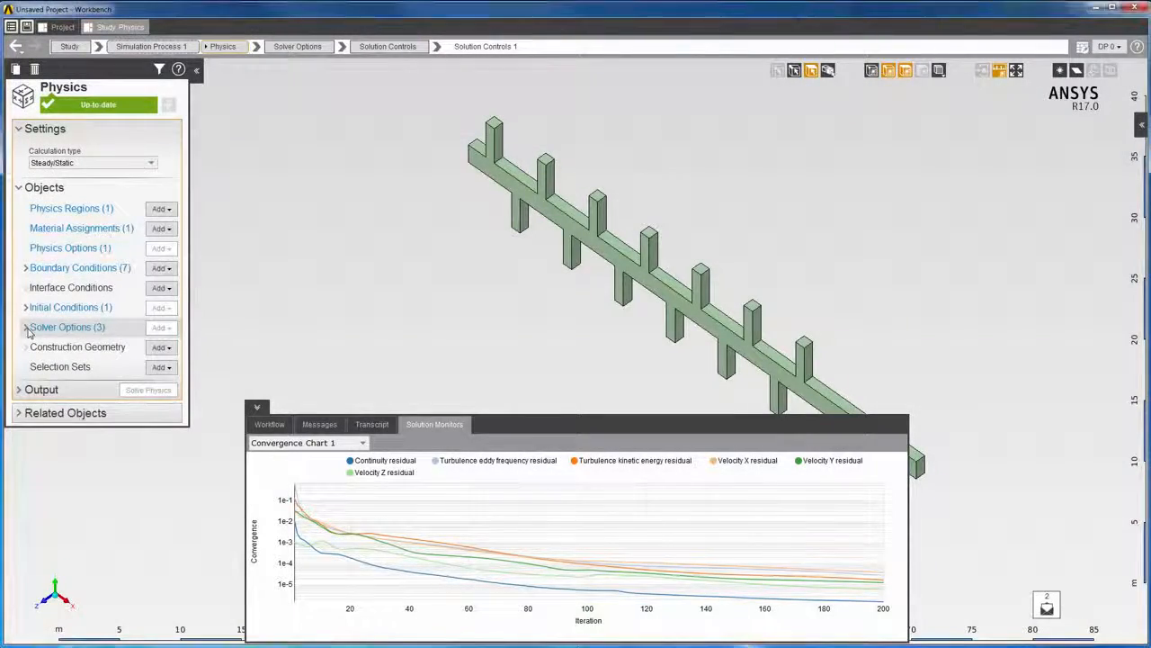
Set the maximum number of iterations to 500 in the solver's solution controls and solve the physics again.
click(27, 329)
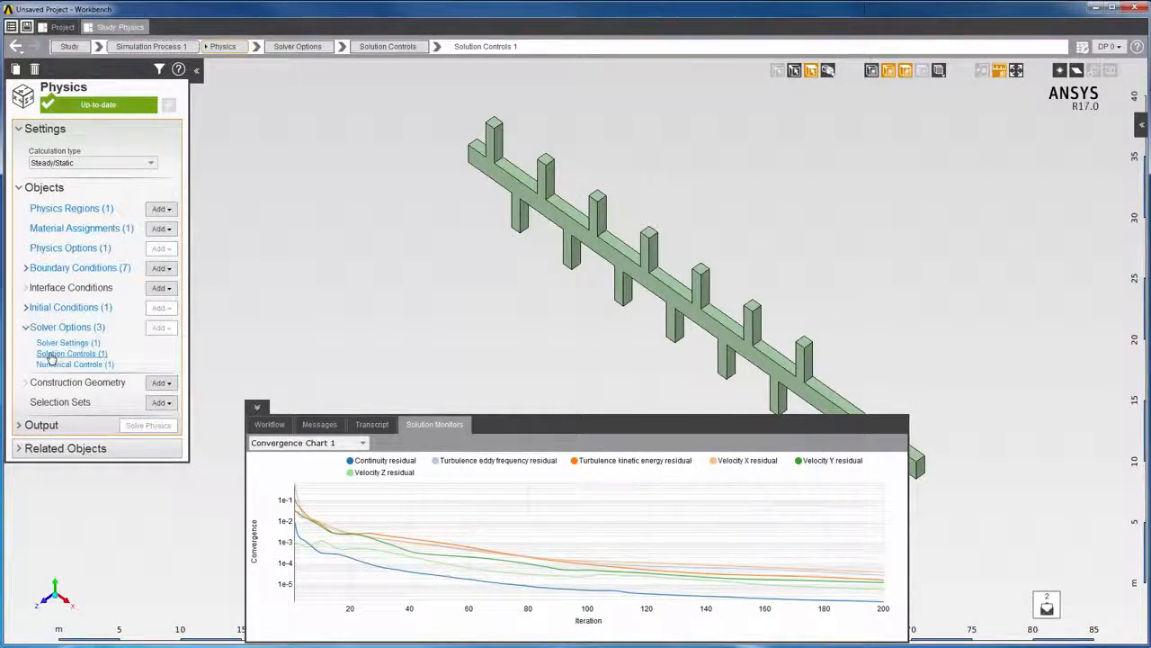
click(52, 354)
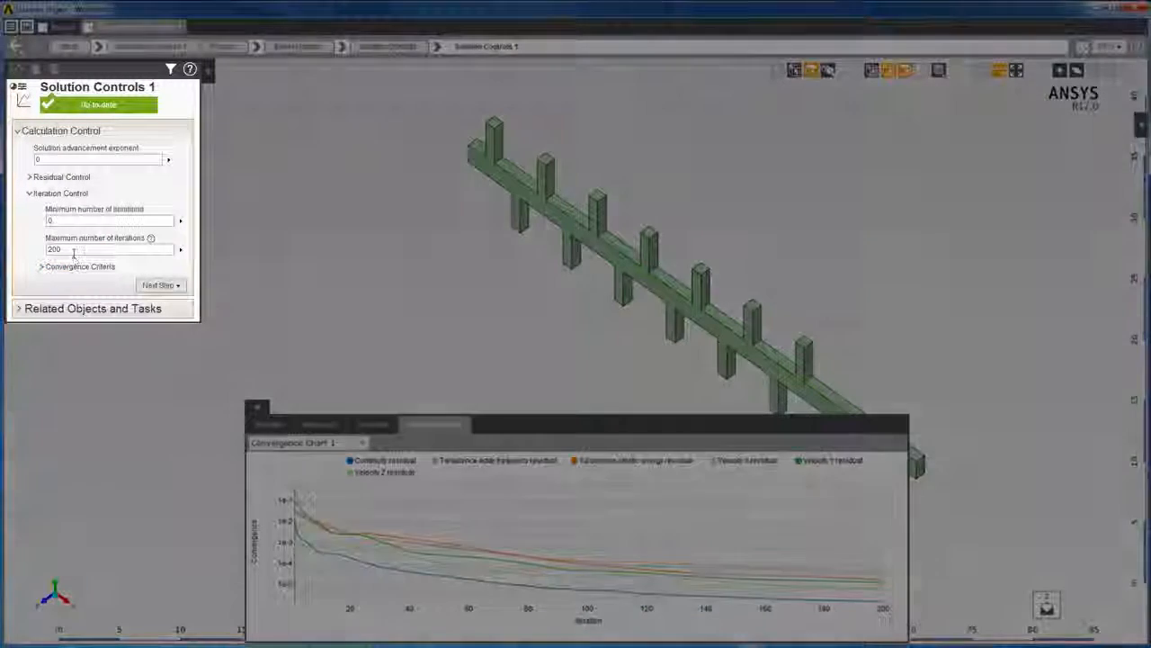
double_click(74, 251)
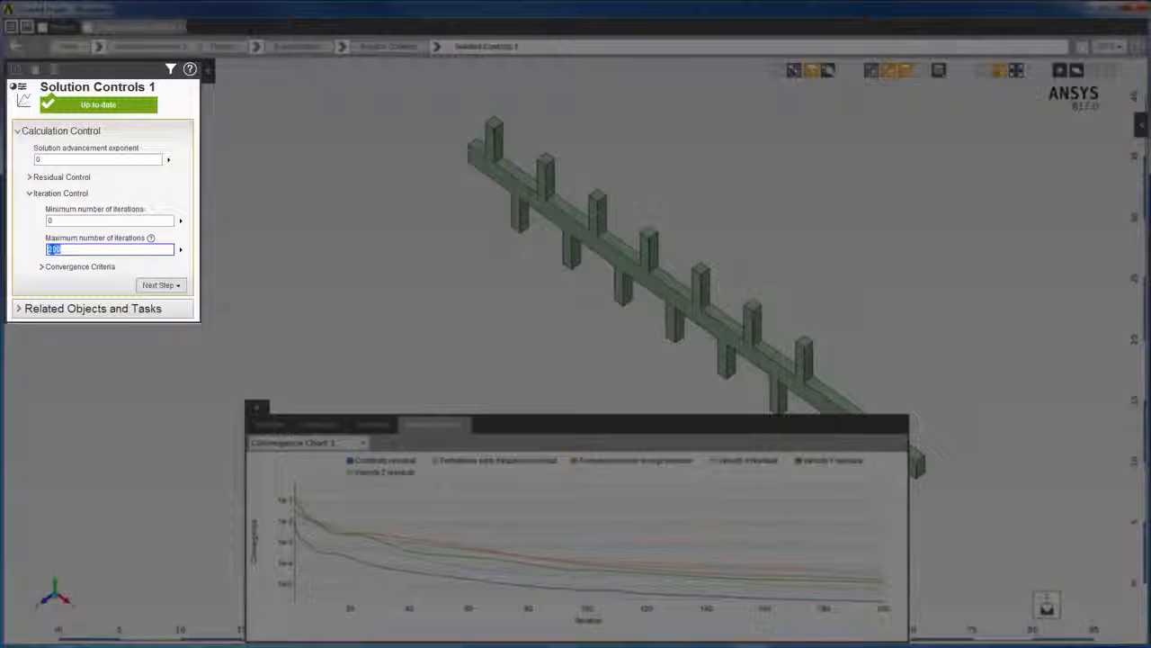
text(500)
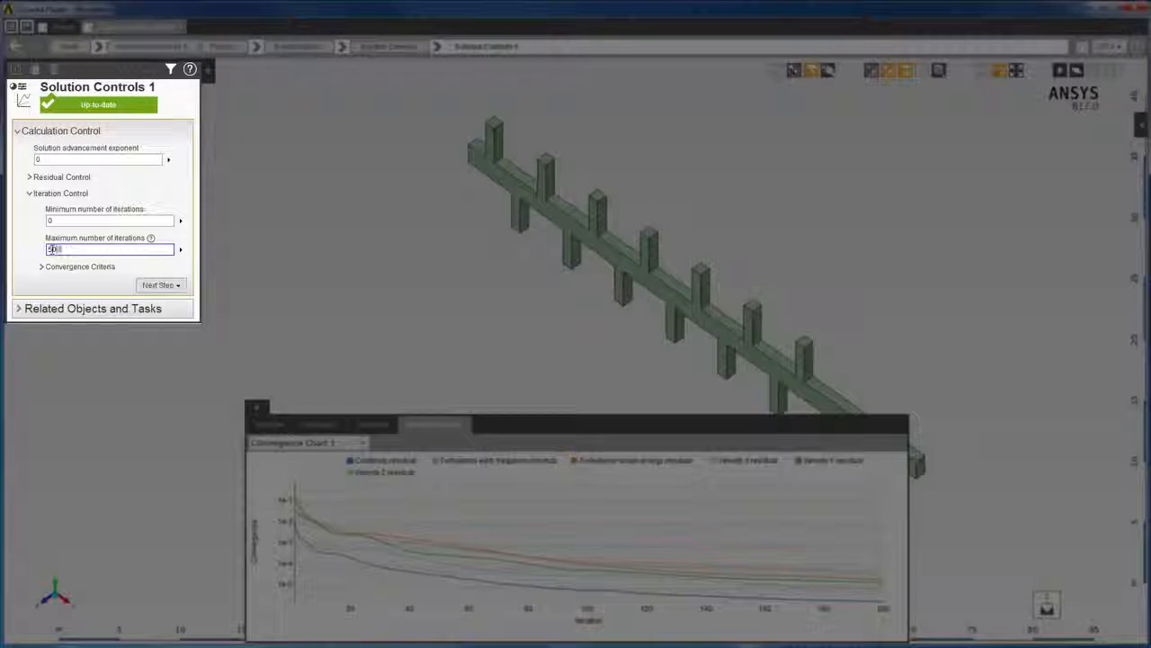
key(Return)
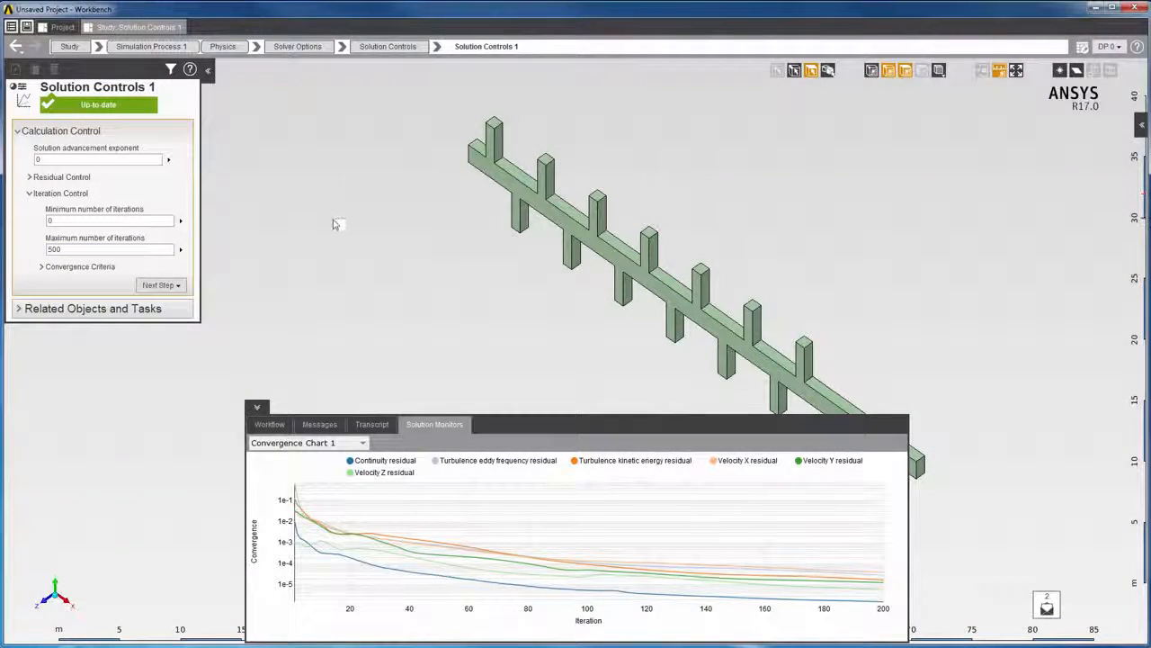
right_click(333, 217)
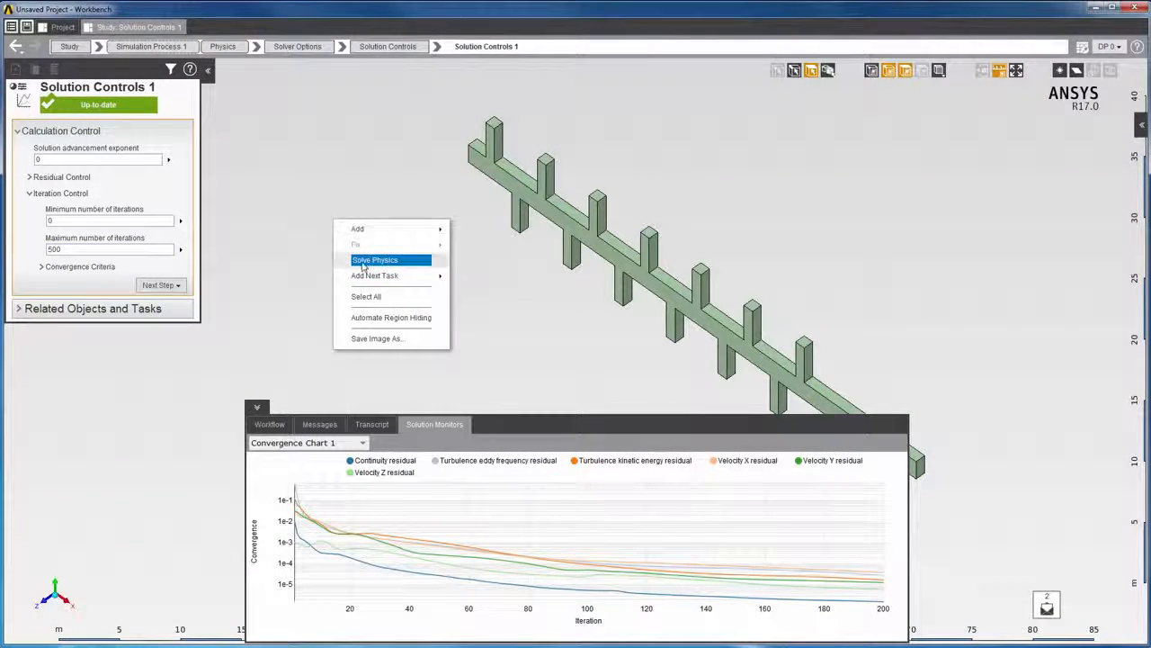
click(362, 267)
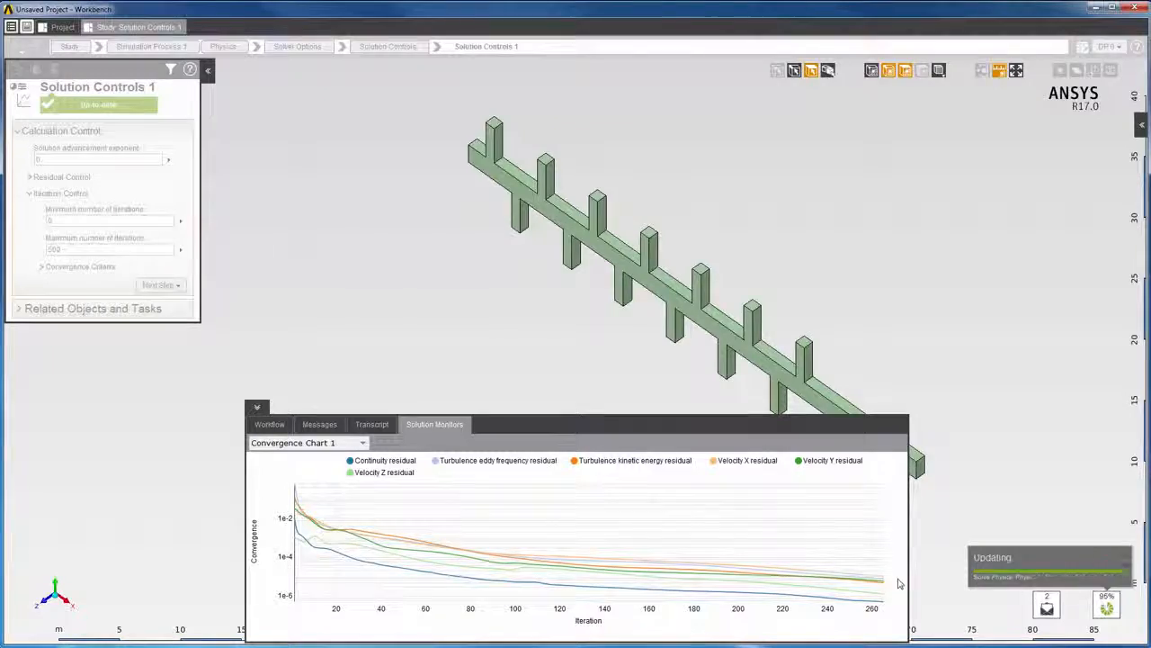
mouse_move(887, 593)
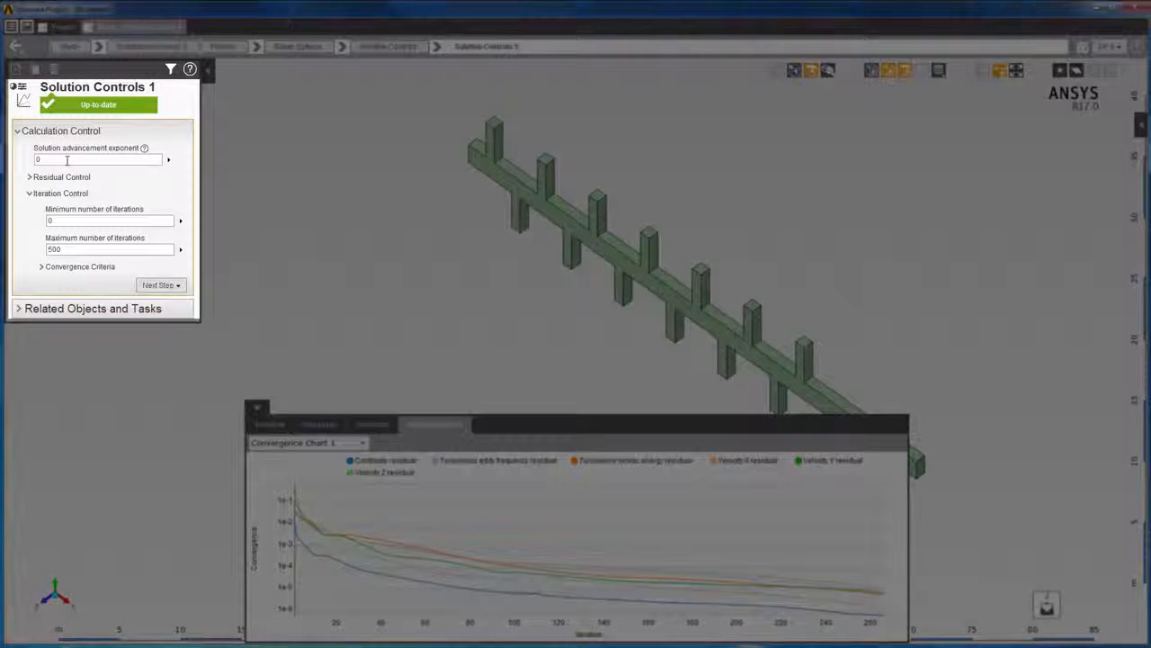
Set the solution advancement exponent to 1 and solve the physics.
drag(66, 160, 26, 163)
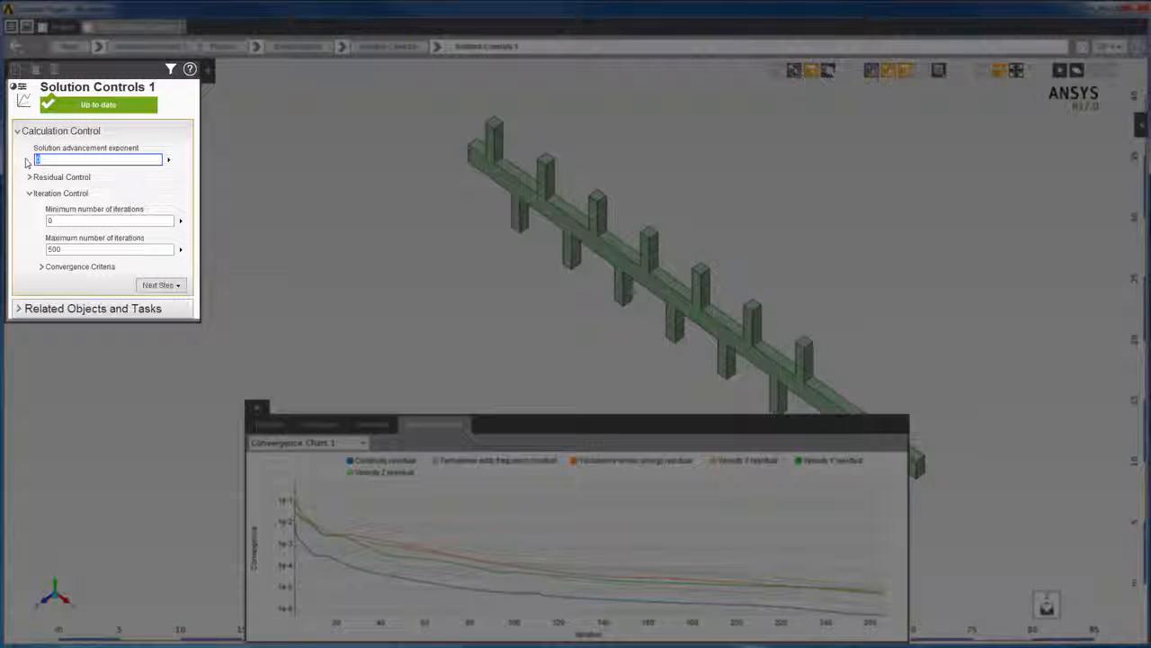
text(1)
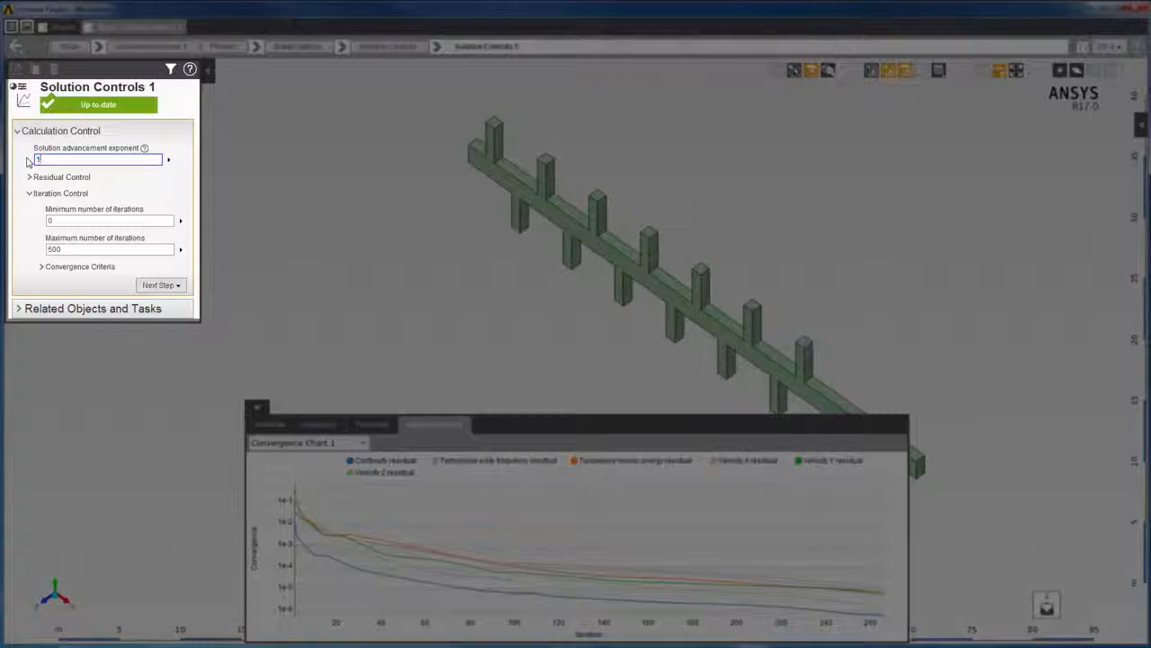
key(Return)
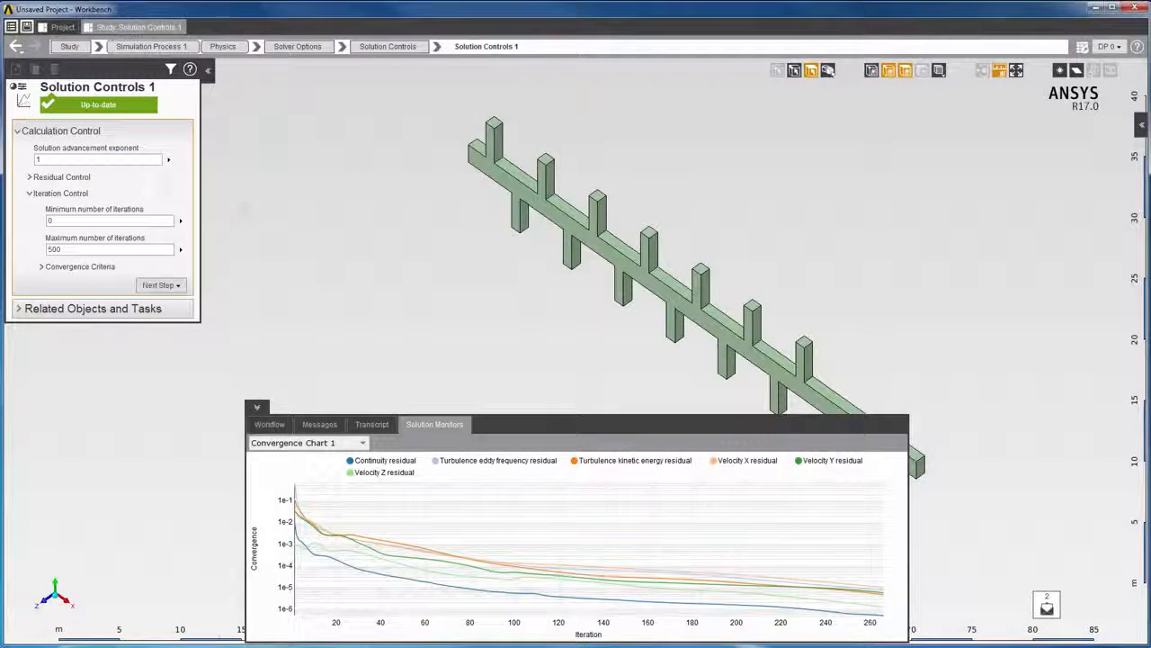
right_click(350, 197)
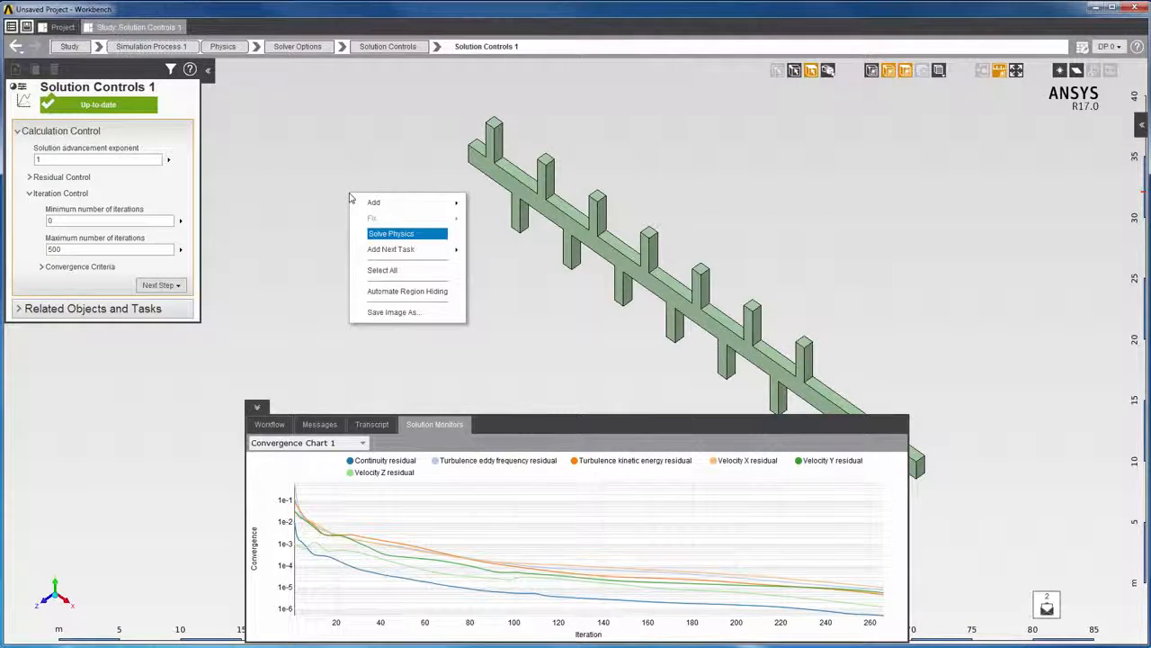
click(393, 236)
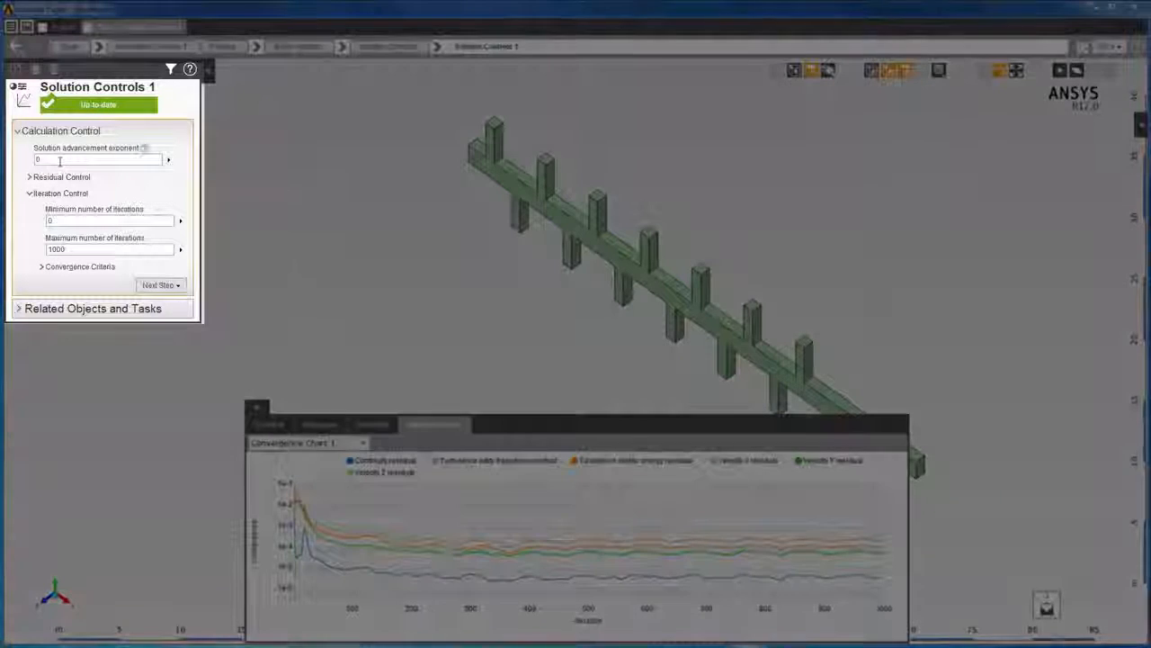
Set the solution advancement exponent to -1 and solve the physics again.
click(39, 160)
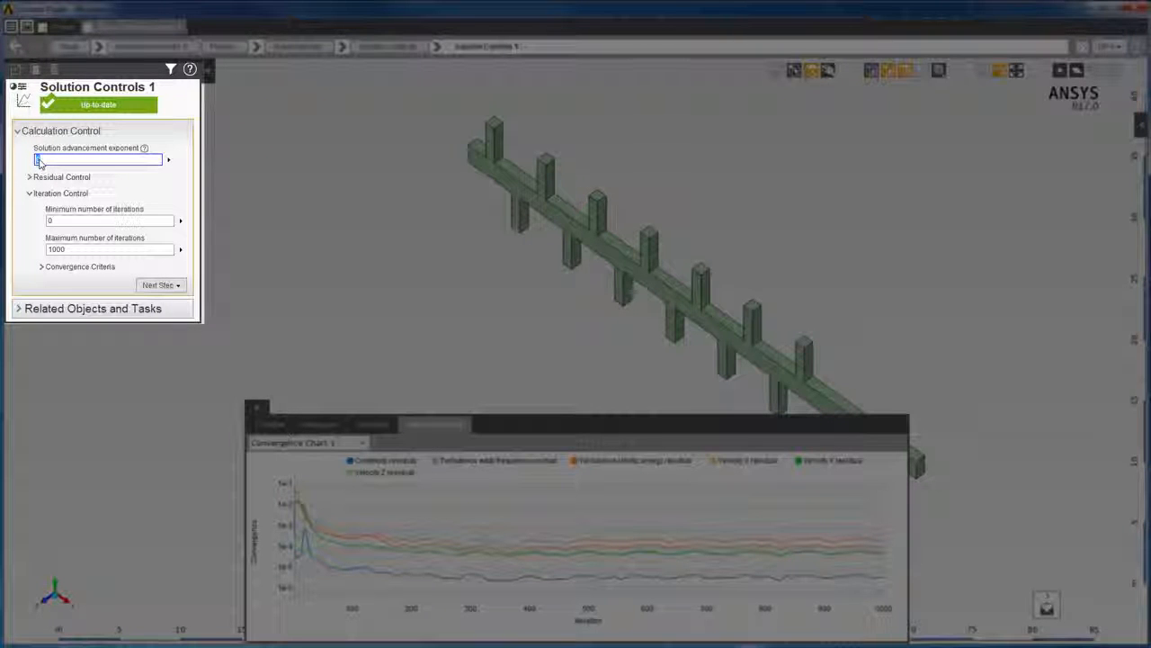
text(-1)
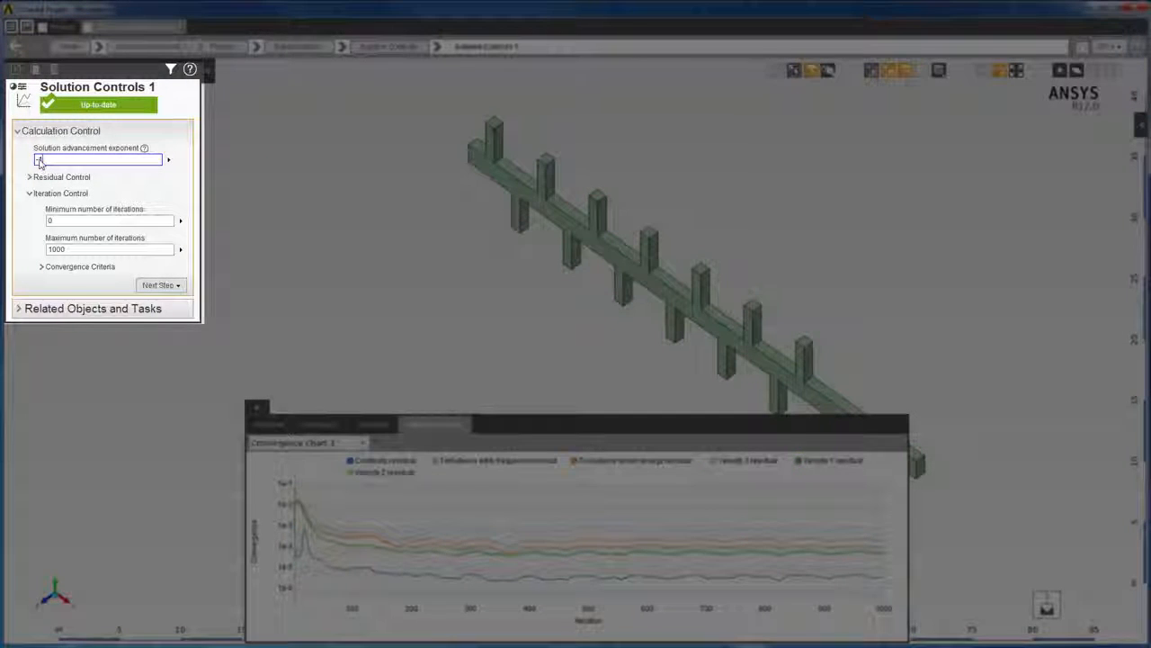
click(88, 172)
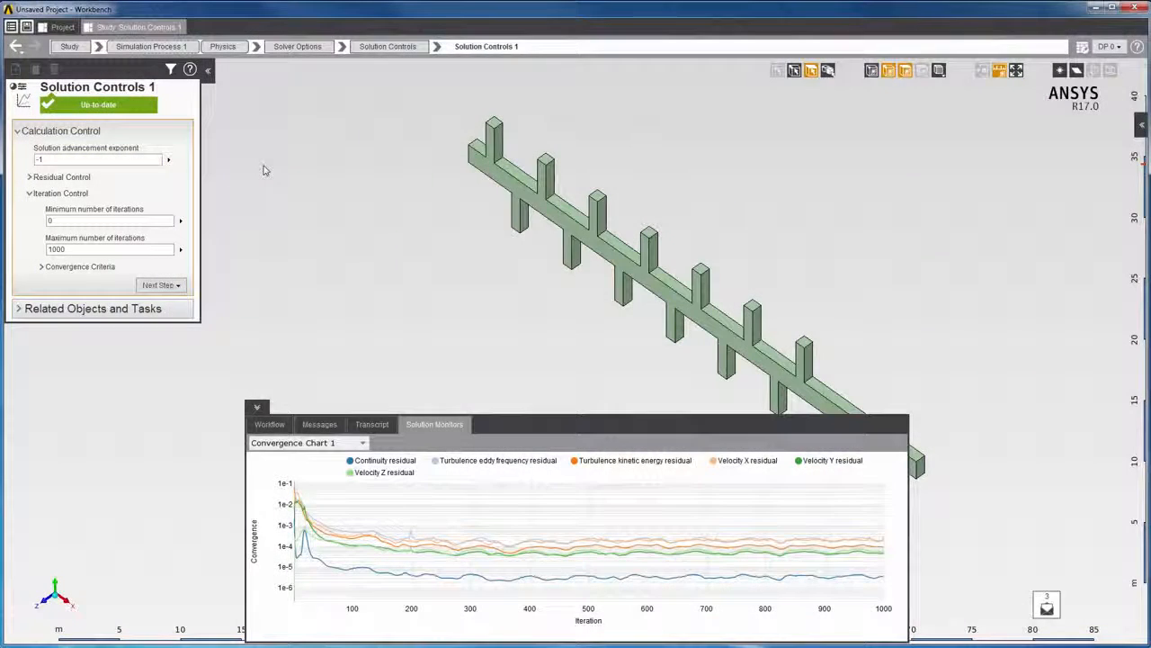
right_click(265, 170)
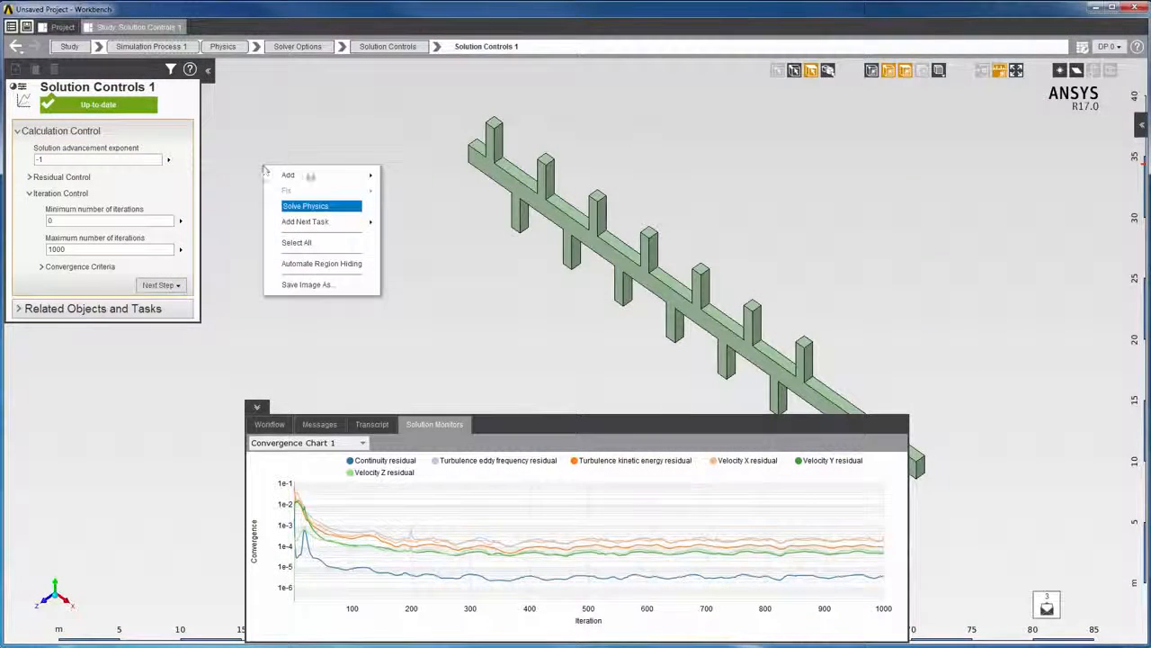
click(324, 207)
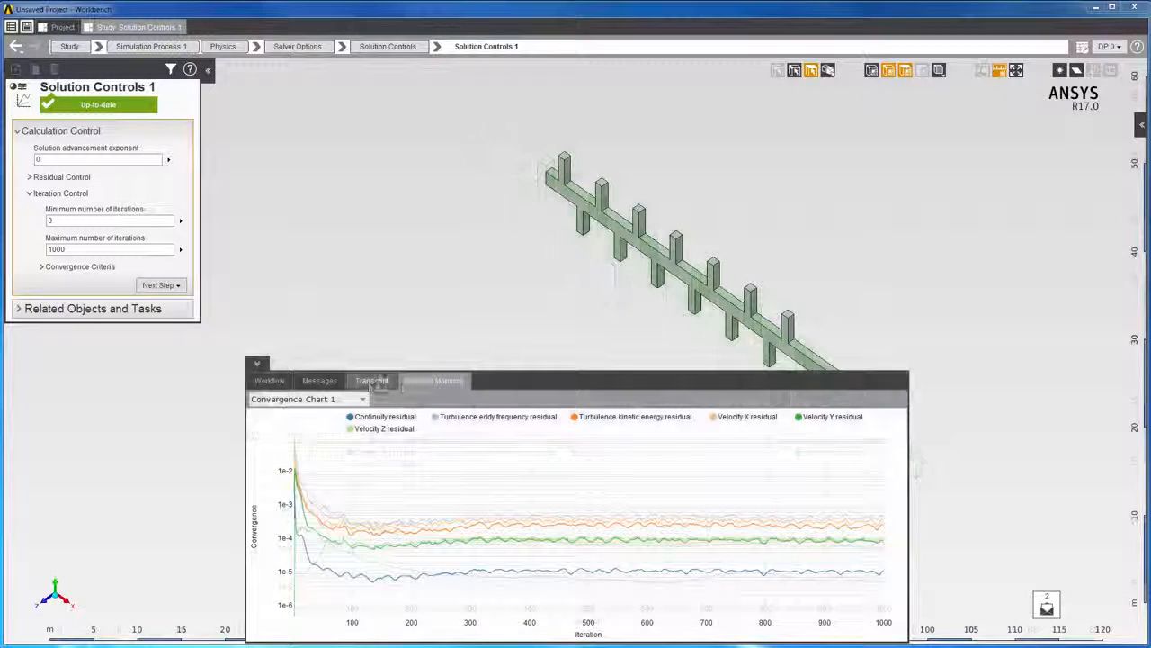
Examine the velocity-0 maximum residual and its centroid coordinates in the solver transcript.
click(369, 380)
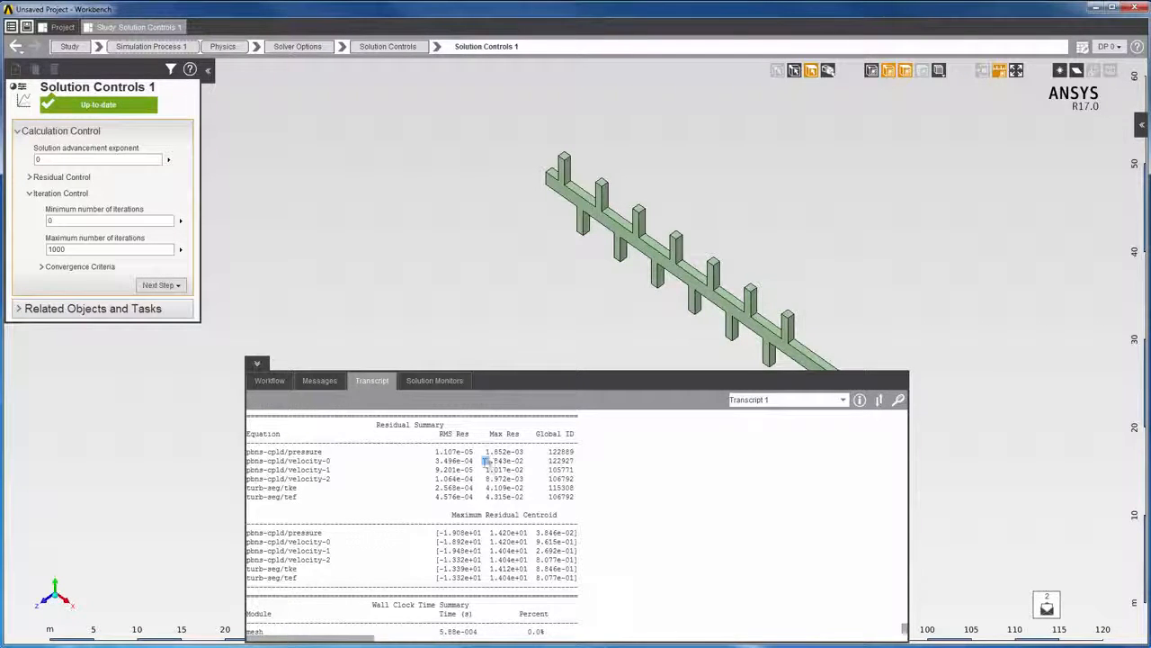
drag(487, 460, 526, 461)
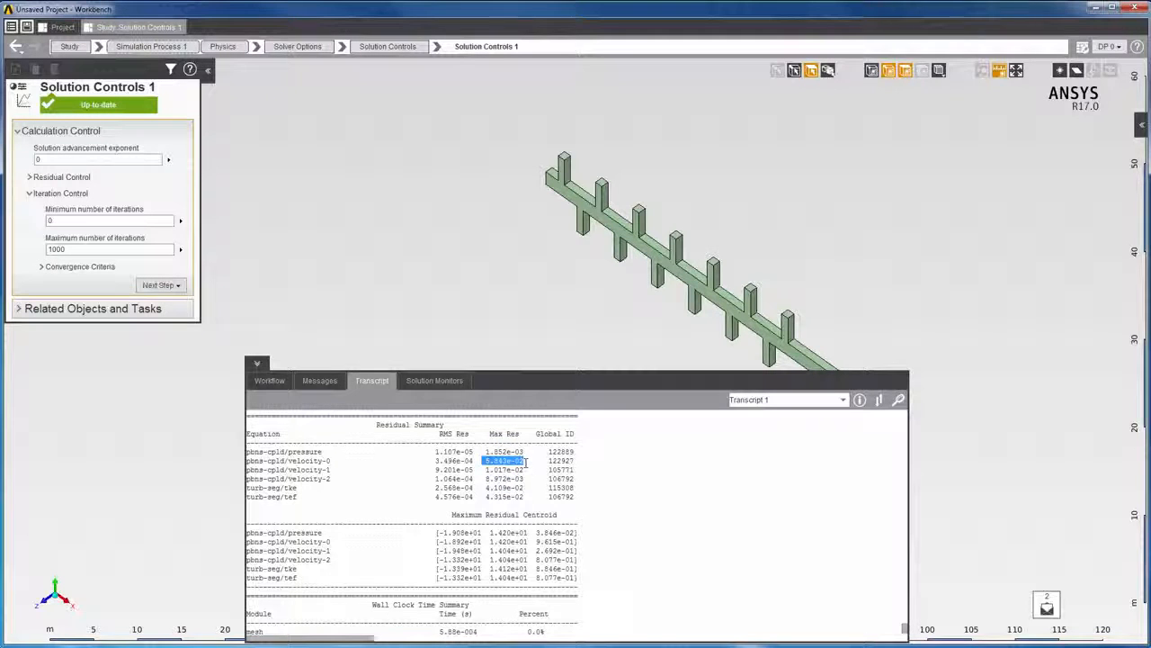
click(435, 543)
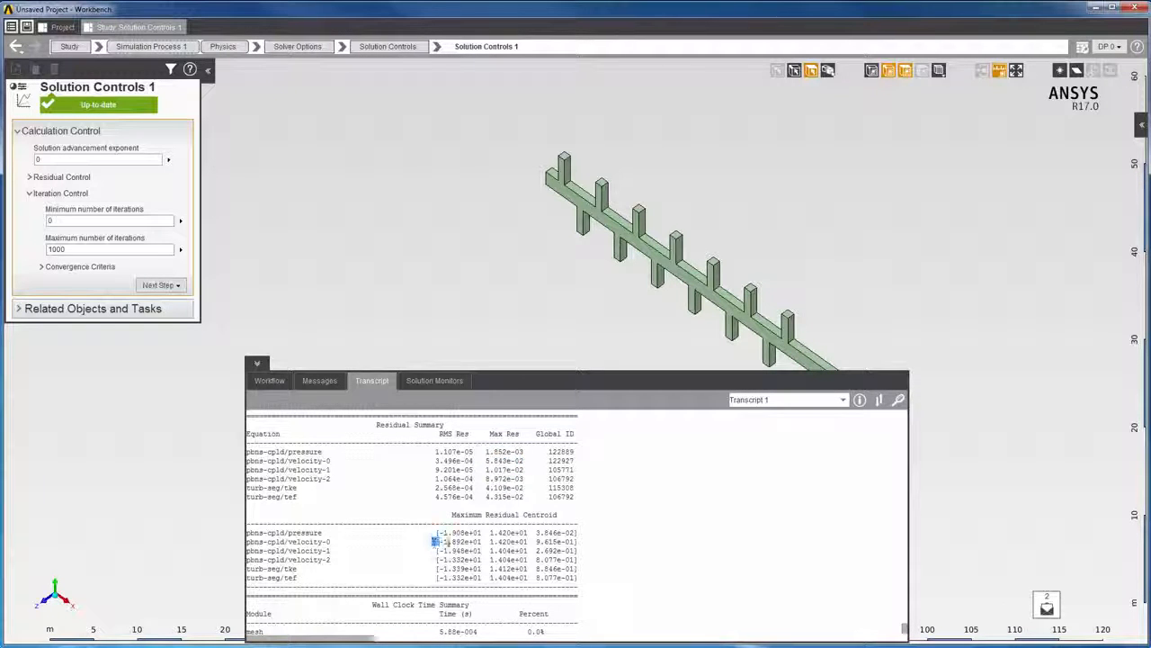
drag(440, 542, 585, 546)
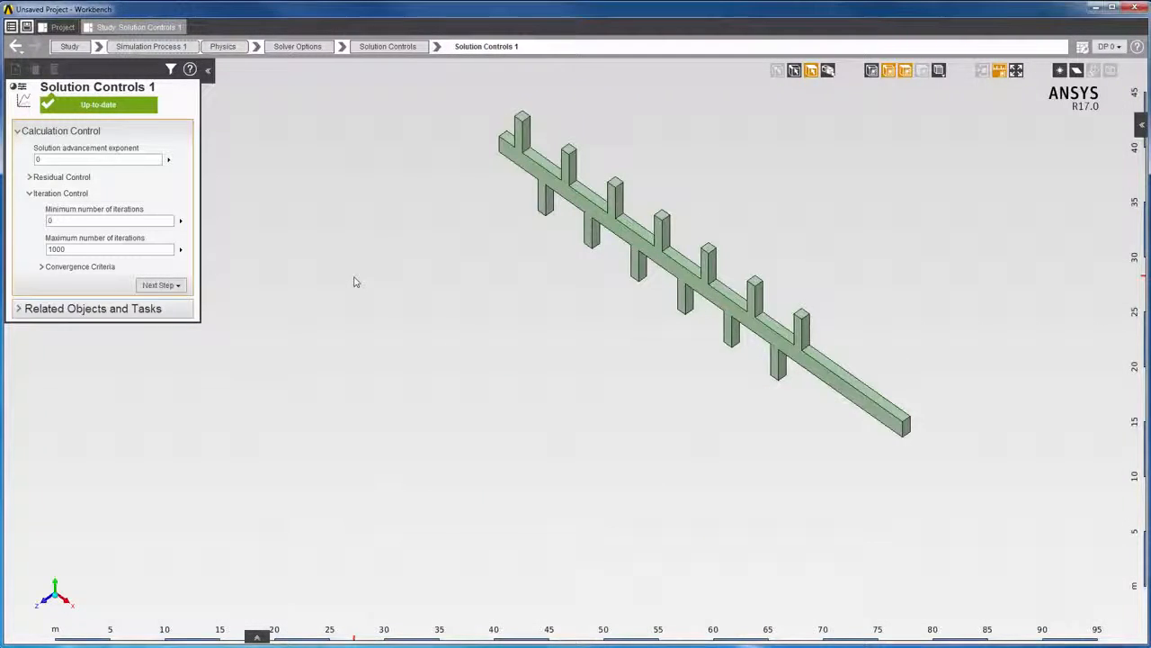
Add a Results task after the physics and create a construction geometry point in it.
right_click(354, 283)
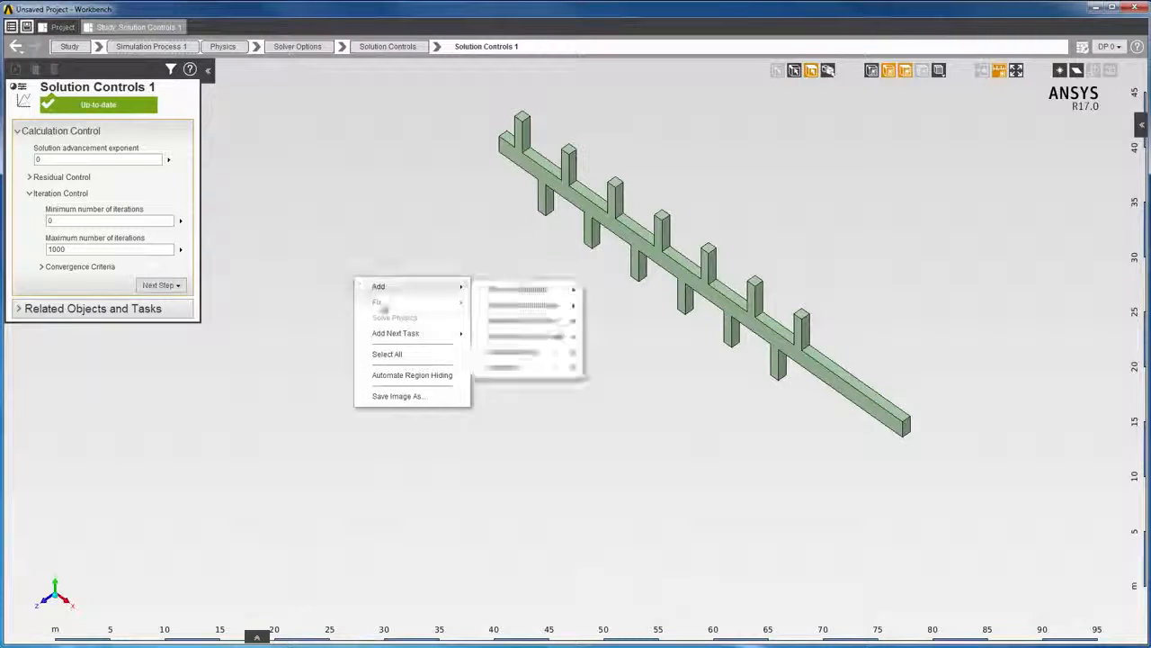
mouse_move(437, 334)
click(505, 338)
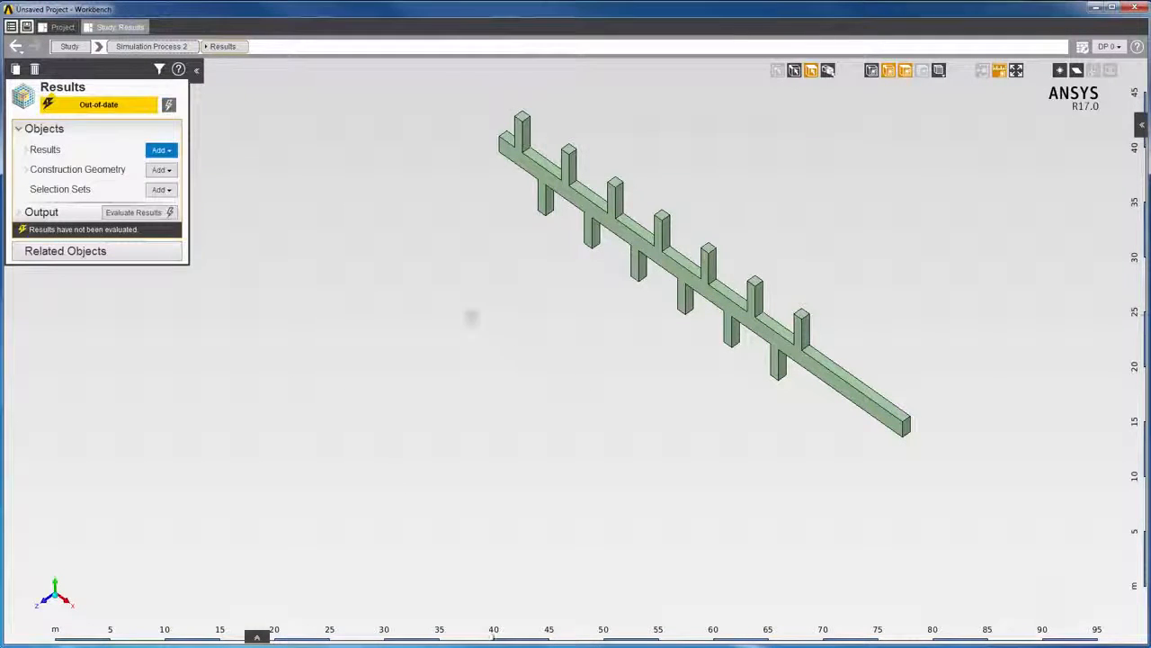
click(172, 174)
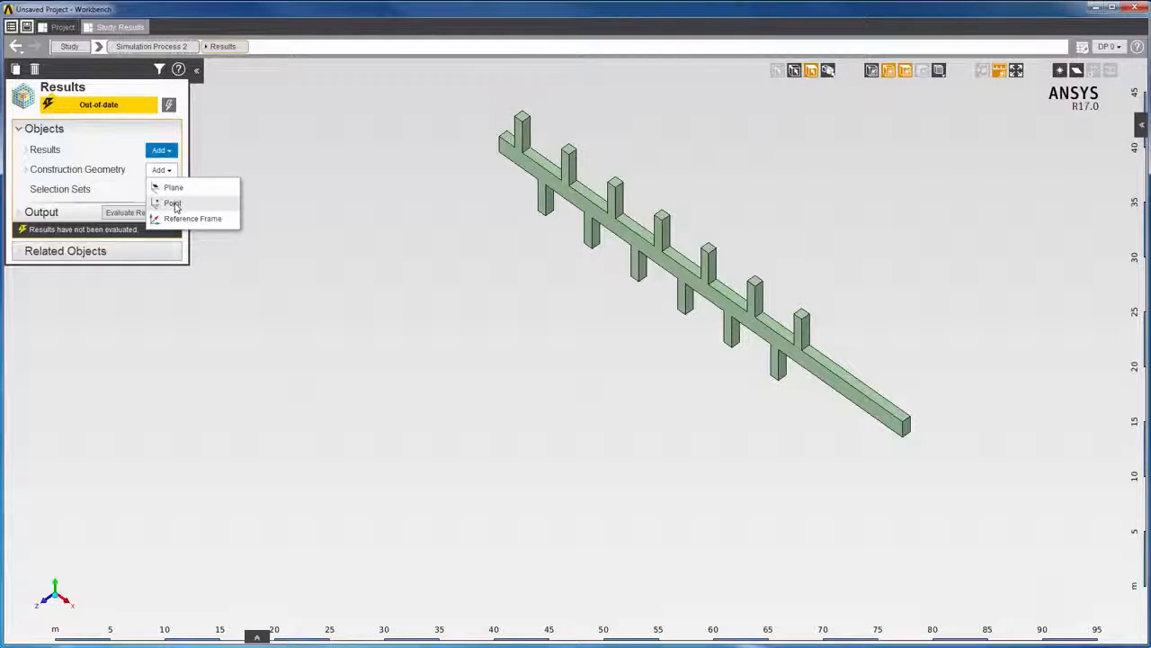
click(174, 206)
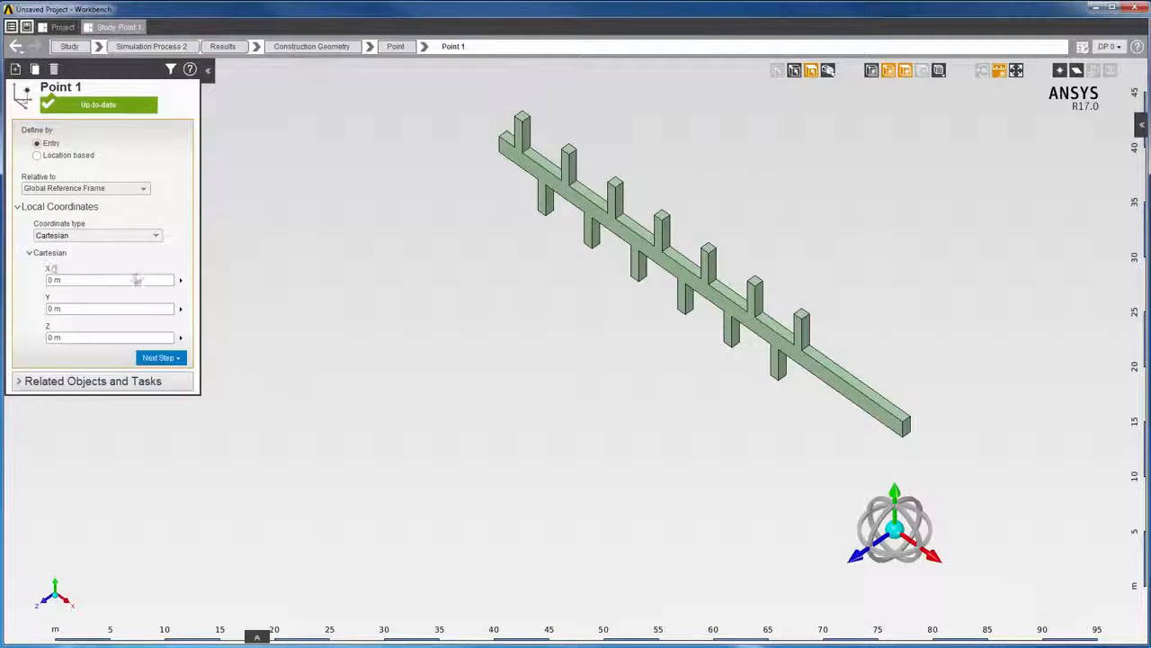
Define the construction point's Cartesian coordinates as X -18.92 m, Y 14.2 m and Z 0.9615 m.
click(97, 280)
text(-18.92)
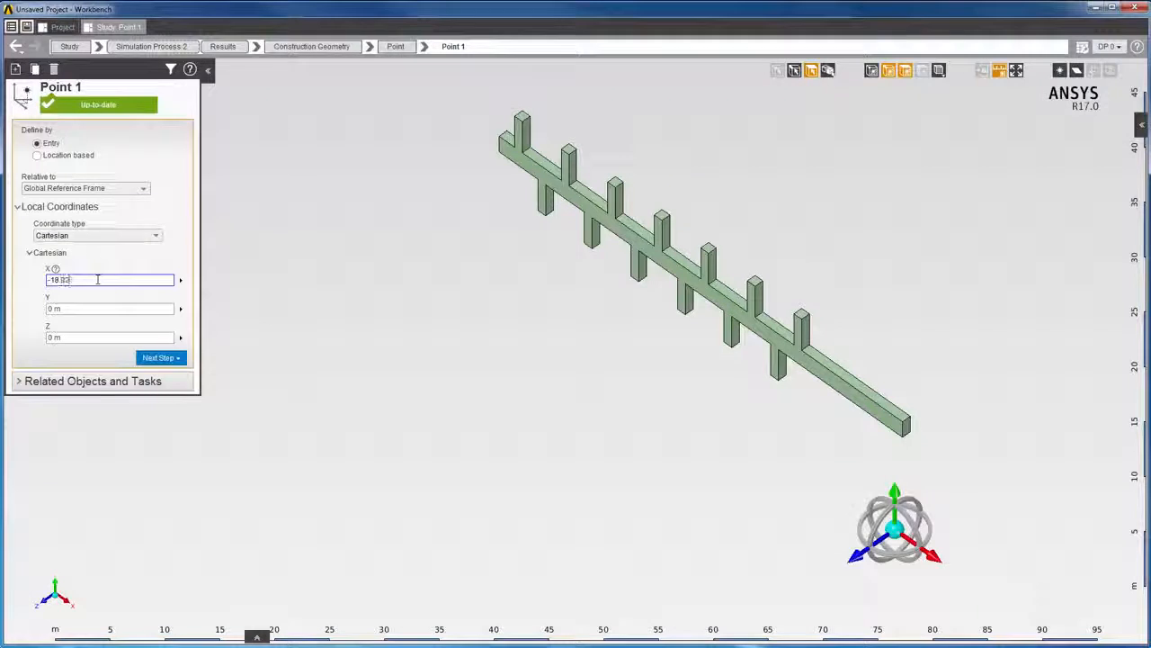
key(Return)
click(91, 308)
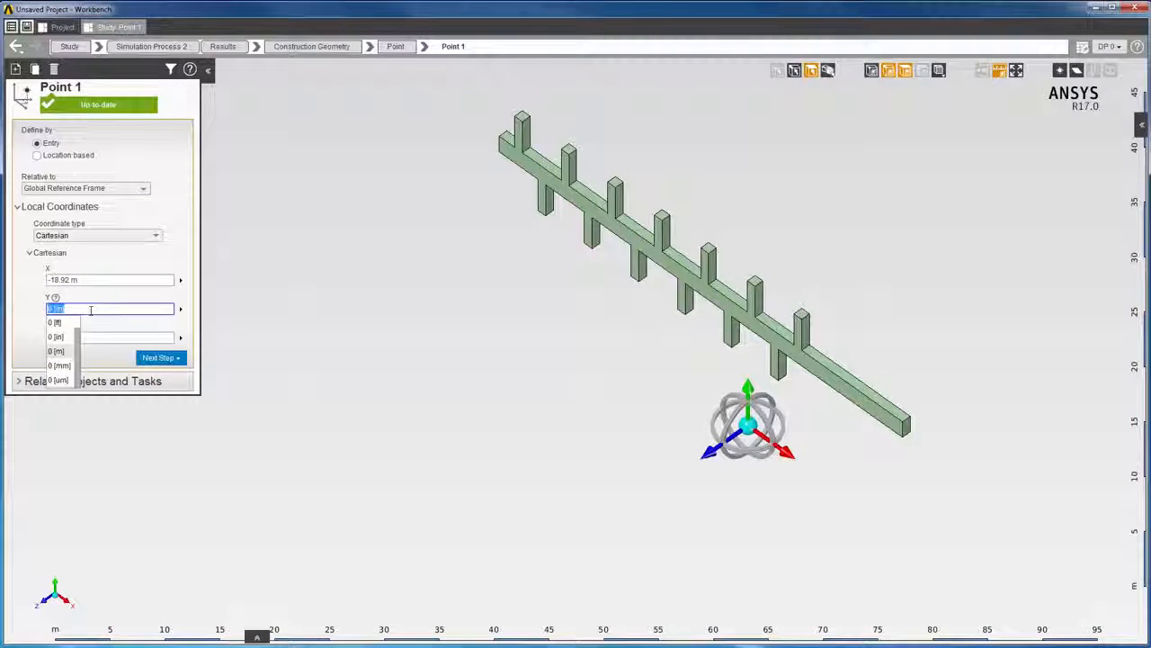
text(14.2m)
key(Return)
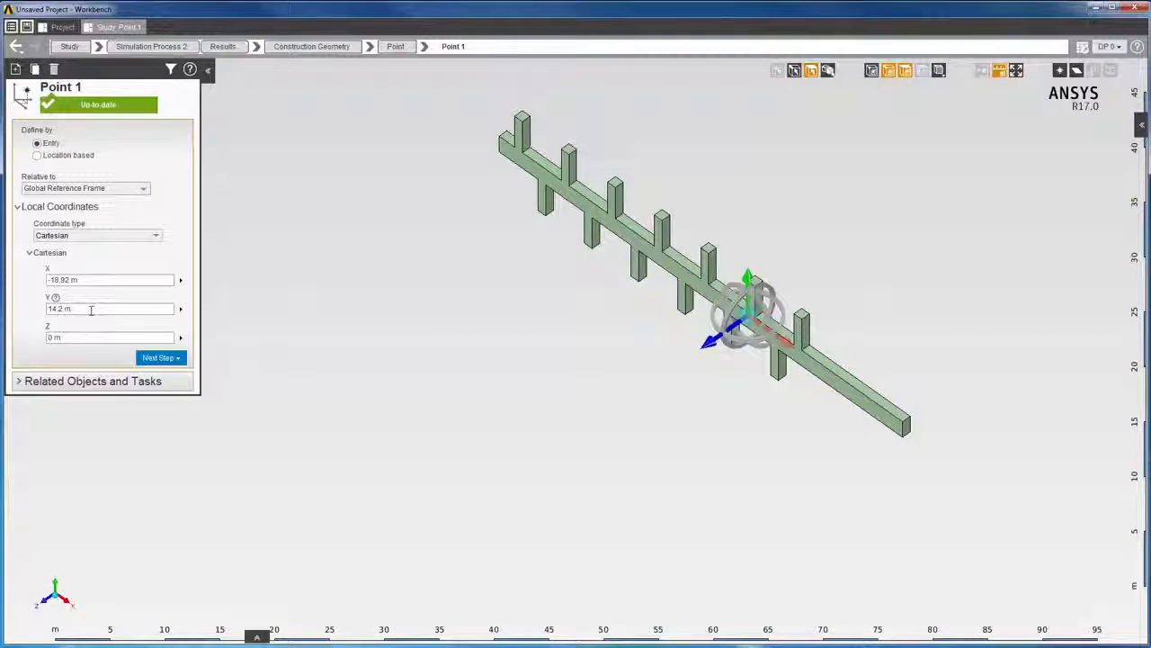
click(100, 337)
text(0.9615)
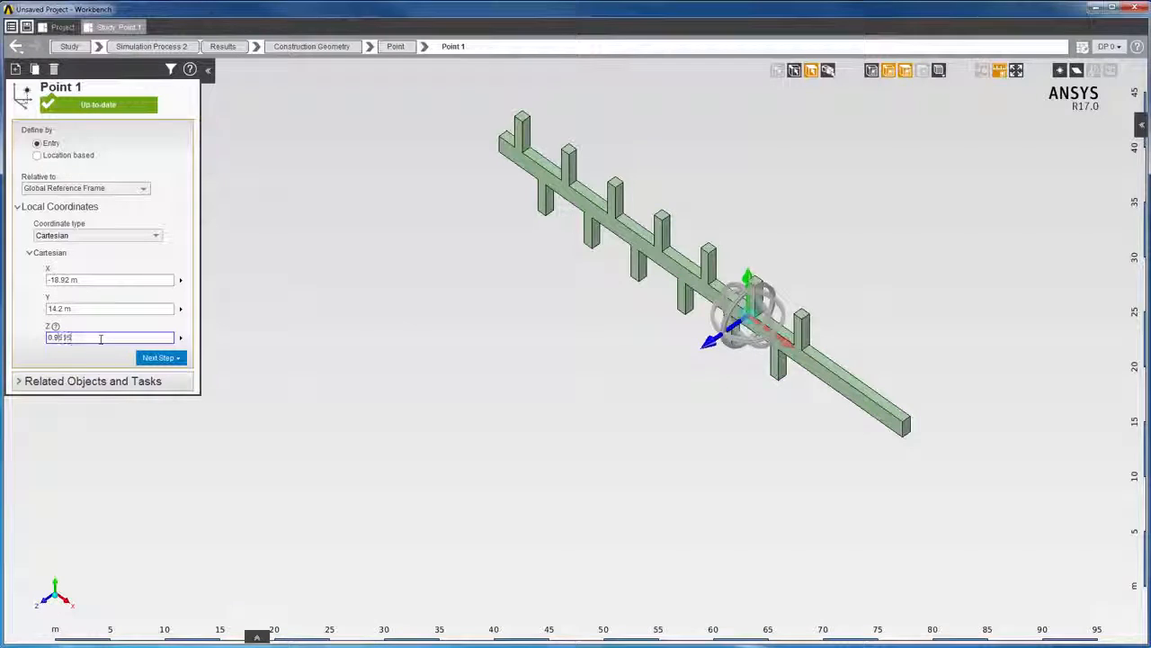
key(Return)
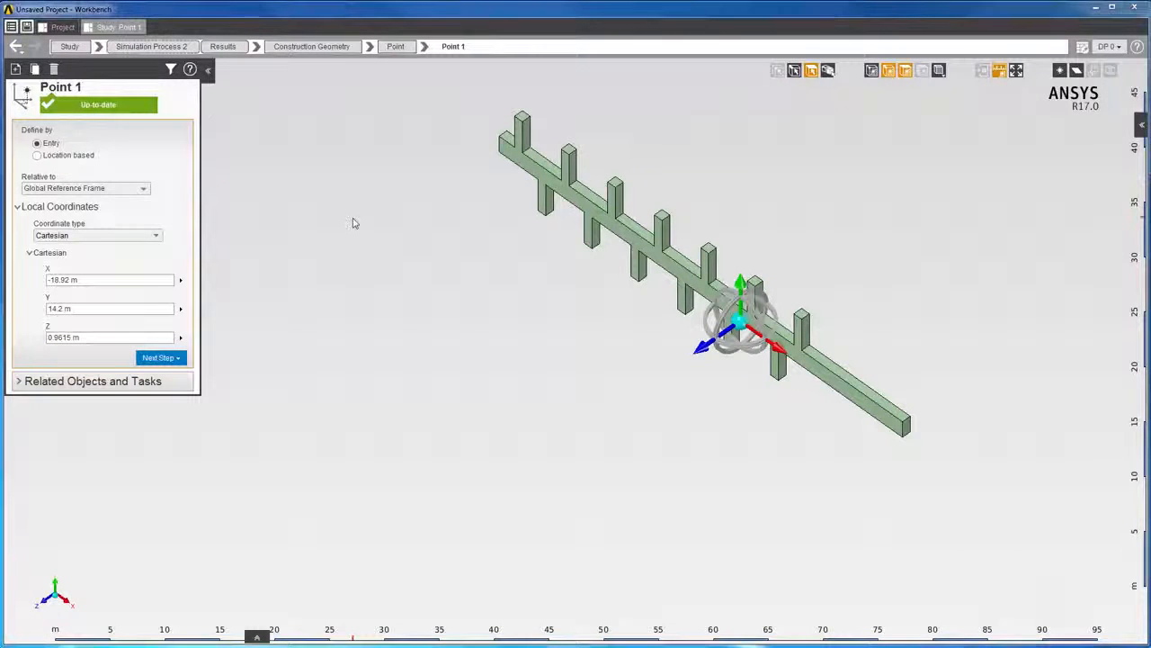
Add a construction plane through the point's depth, setting its origin Z coordinate to 0.9615 m.
right_click(353, 221)
mouse_move(496, 243)
click(590, 248)
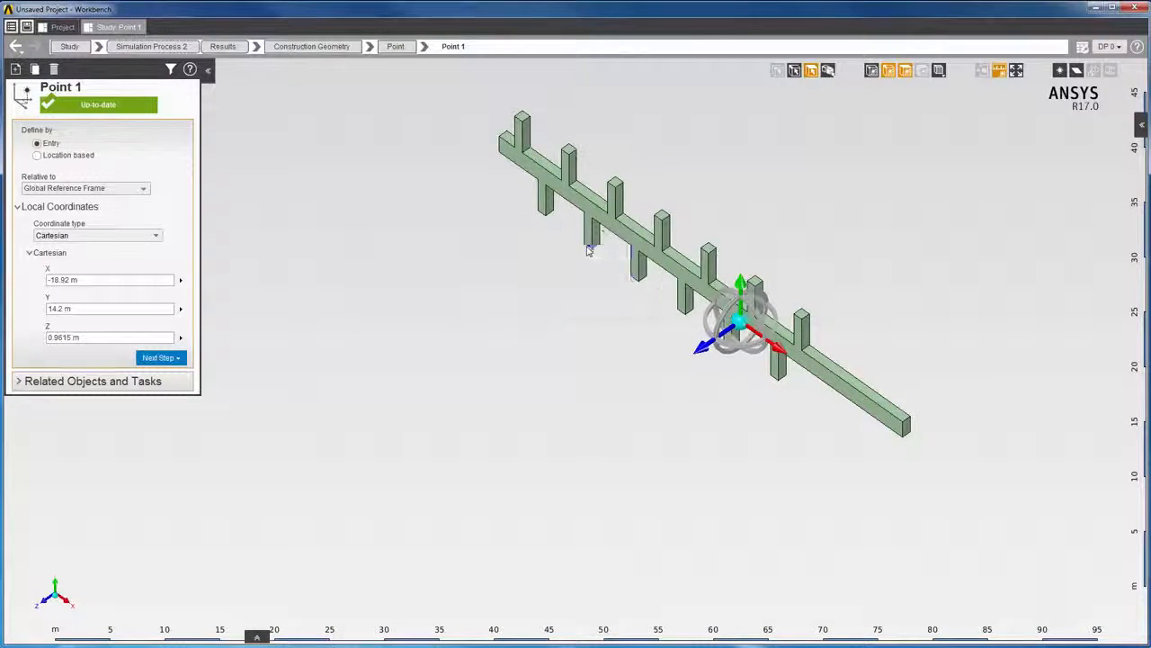
click(81, 511)
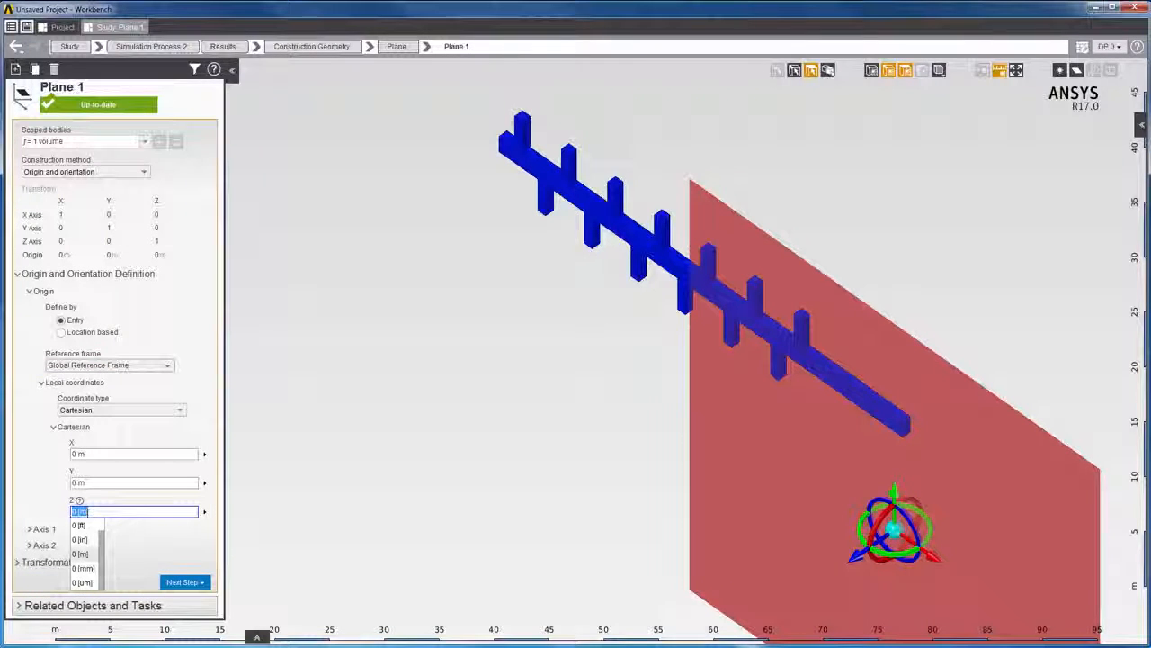
text(0.9675)
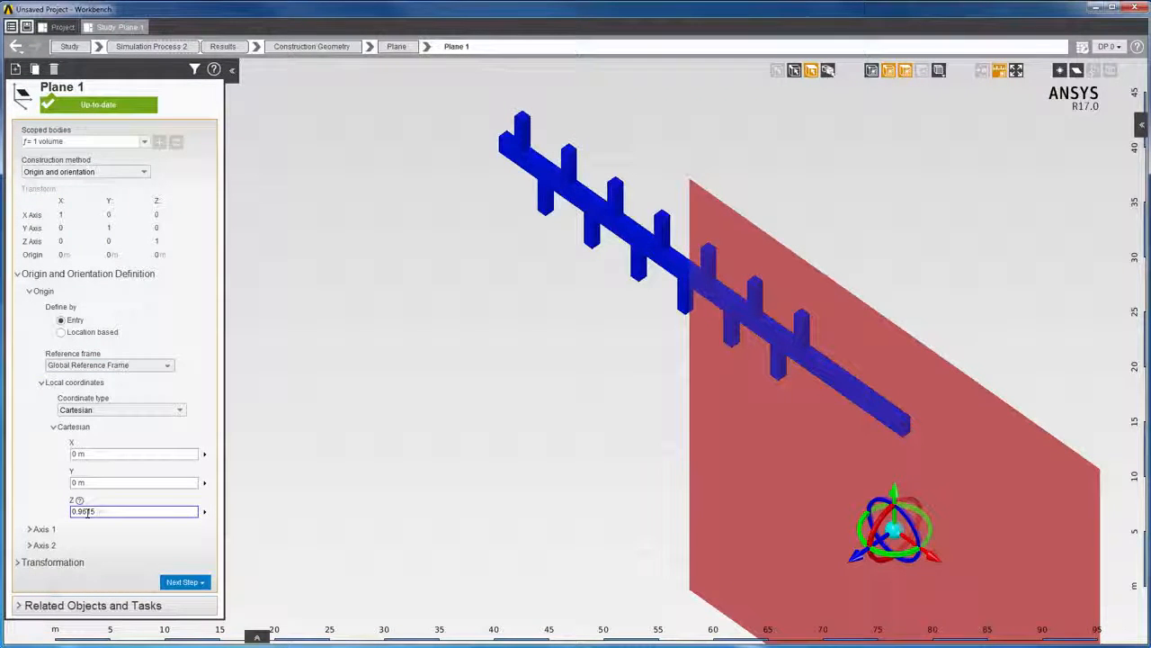
key(Return)
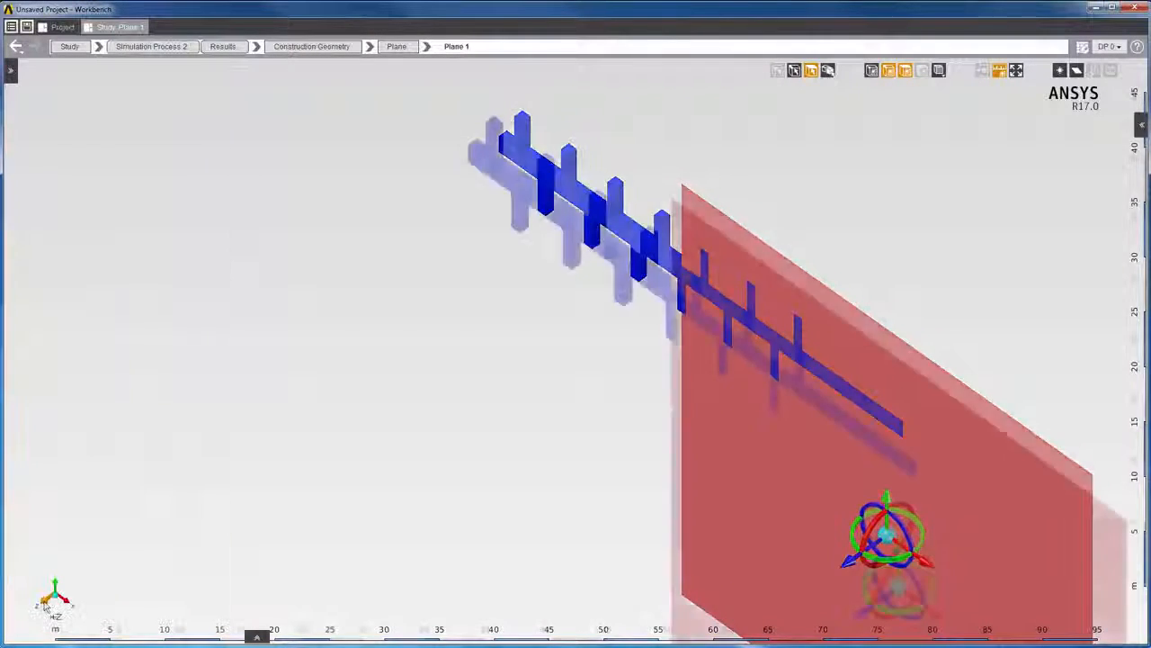
Add a vector result of Velocity on Plane 1 and evaluate the results, viewing the model along the Z axis.
click(42, 604)
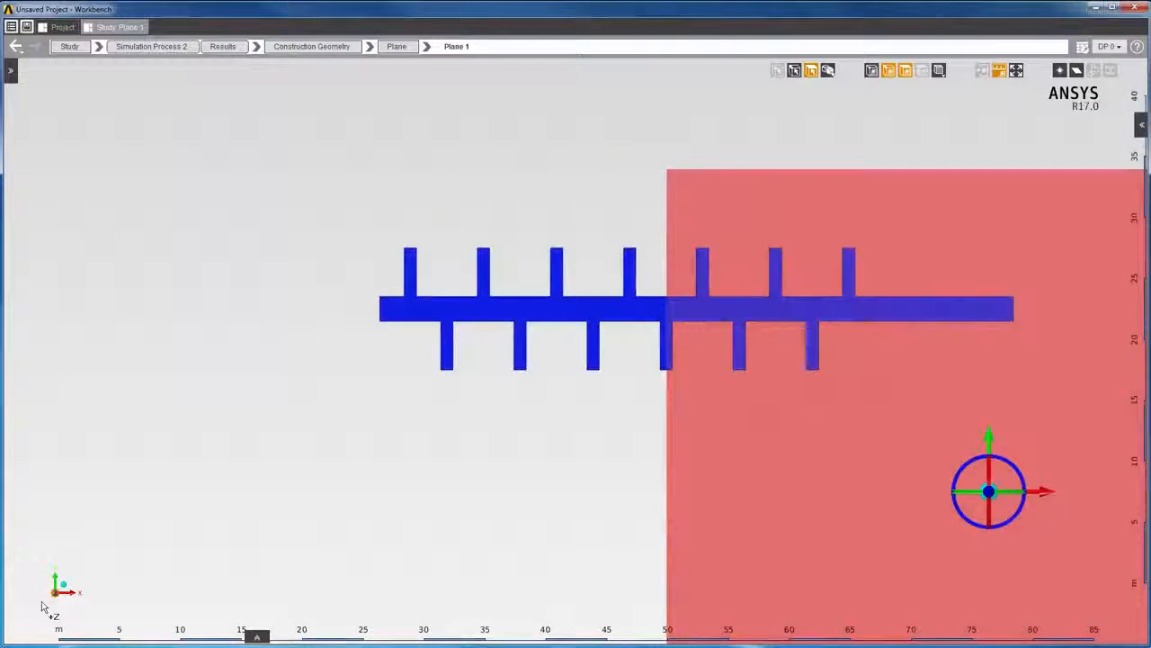
right_click(138, 164)
mouse_move(164, 190)
mouse_move(288, 196)
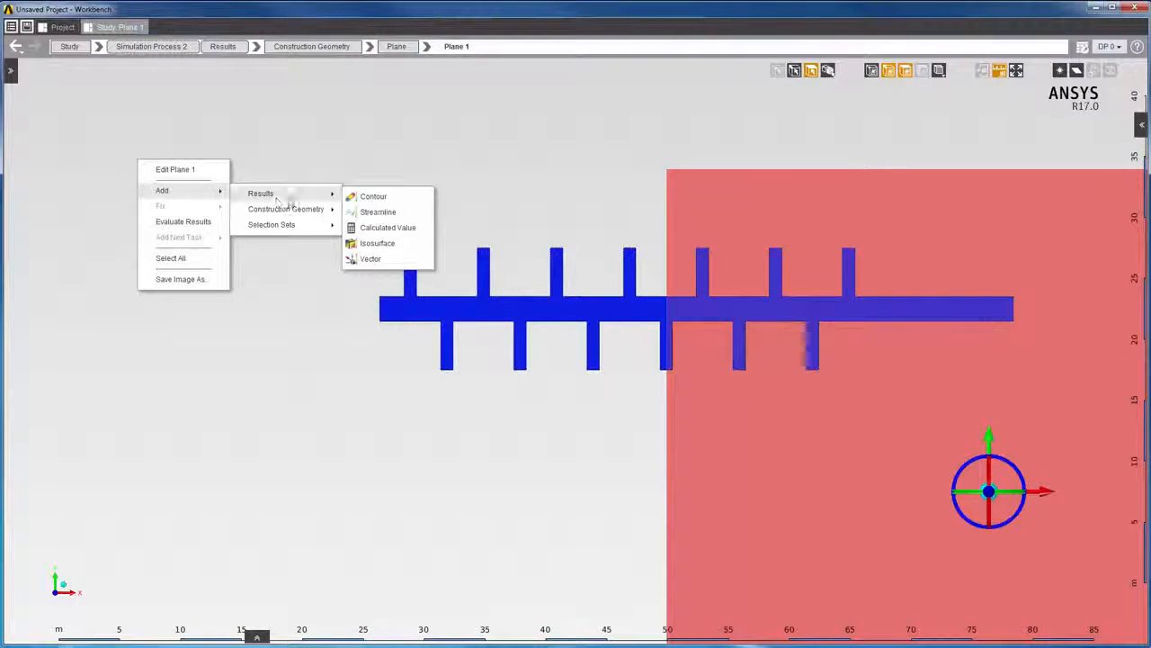
click(387, 258)
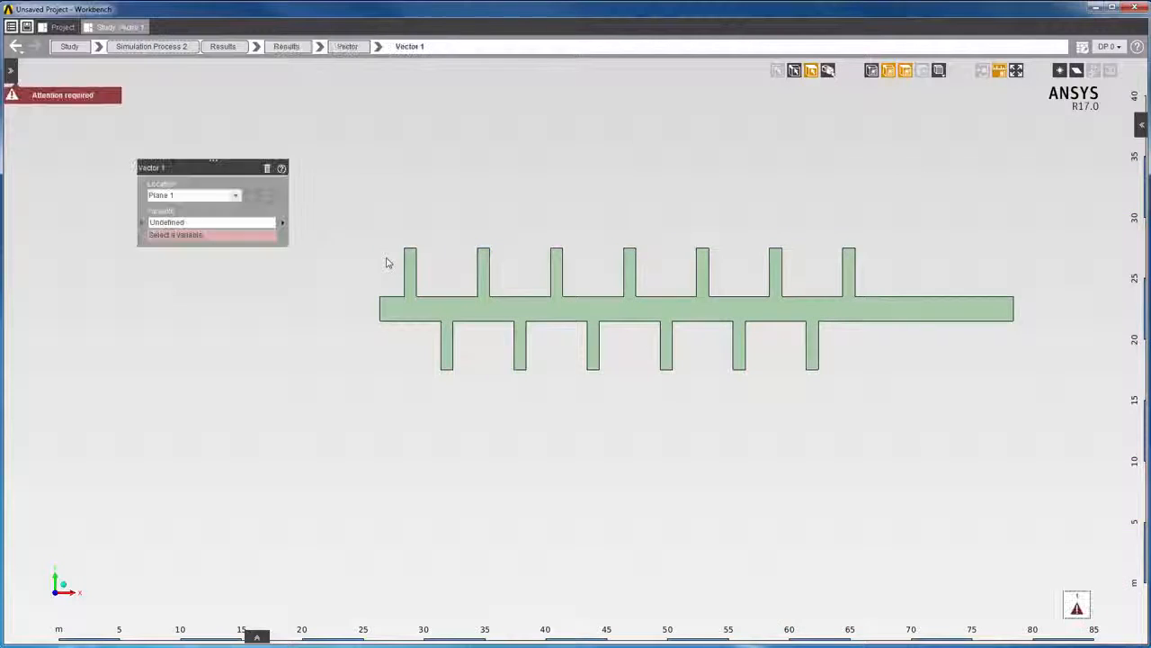
click(234, 221)
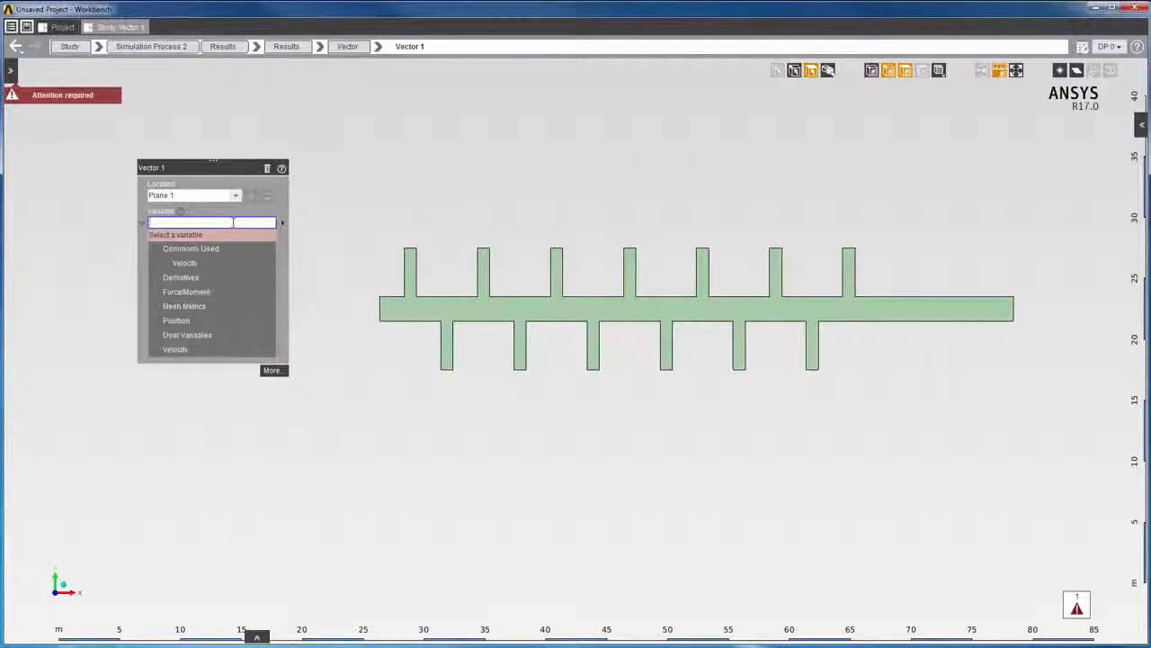
click(196, 264)
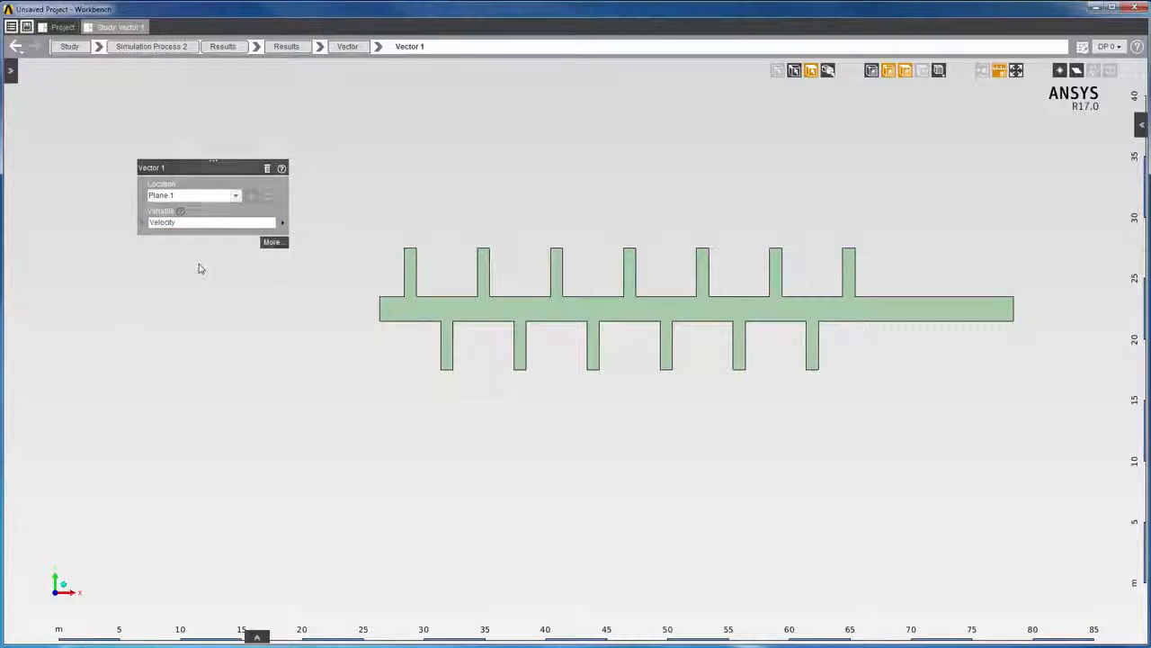
right_click(235, 199)
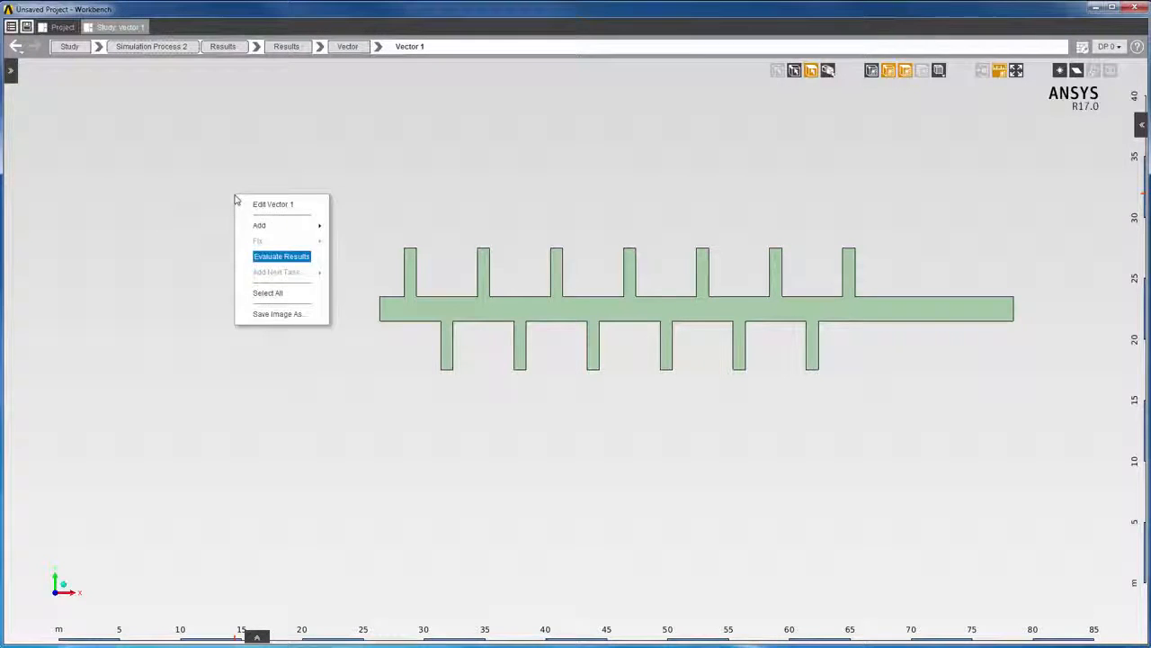
click(261, 256)
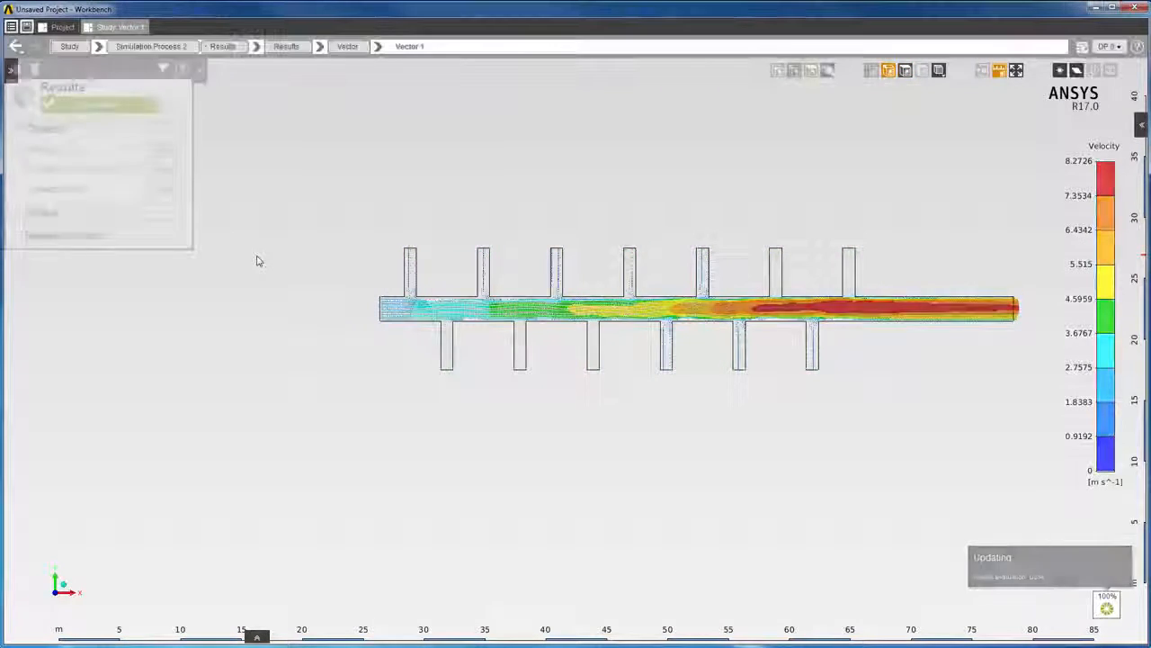
Check the construction point's location and examine the velocity vectors closely where the nearby lower side branch joins the main duct.
click(25, 170)
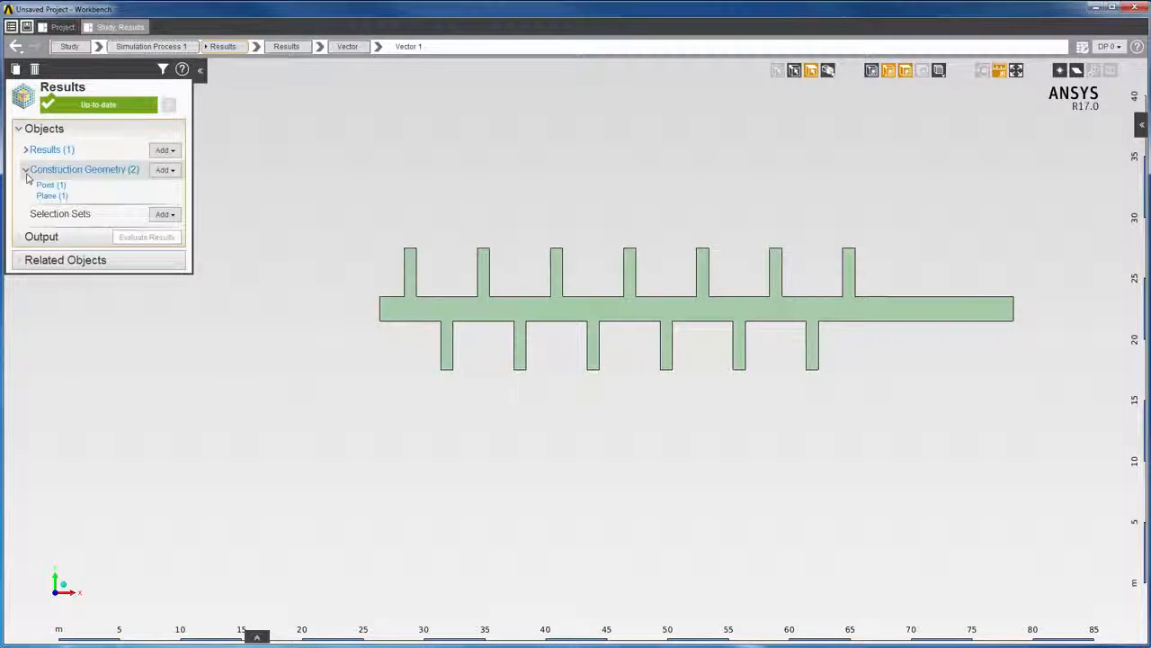
click(47, 186)
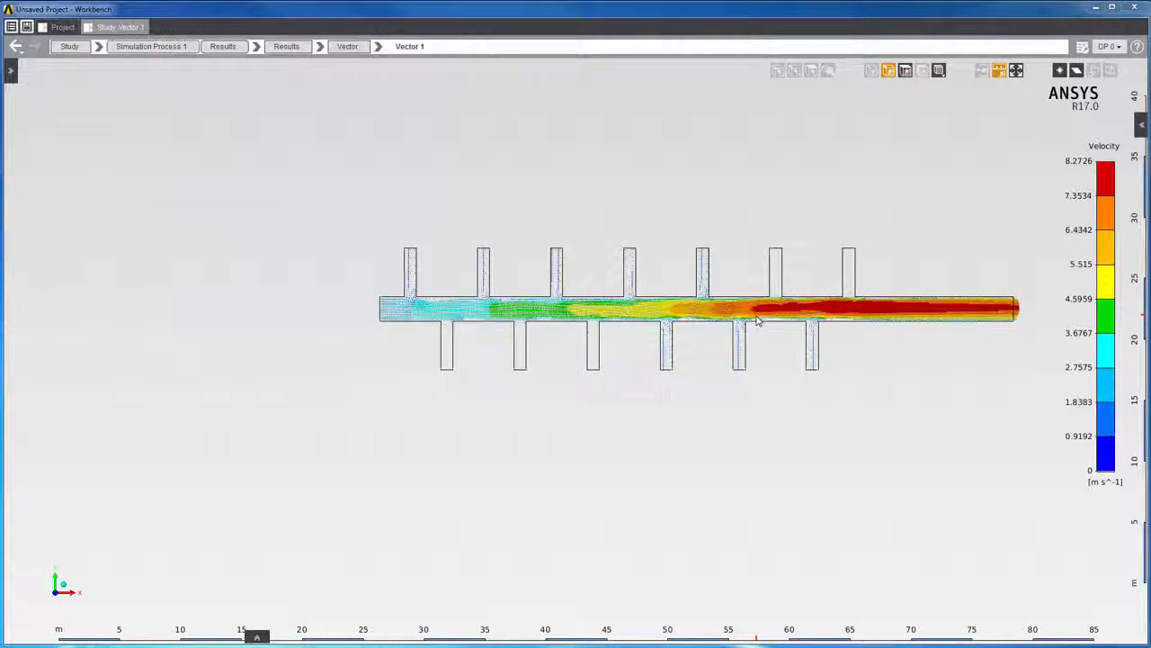
scroll(756, 320, up, 10)
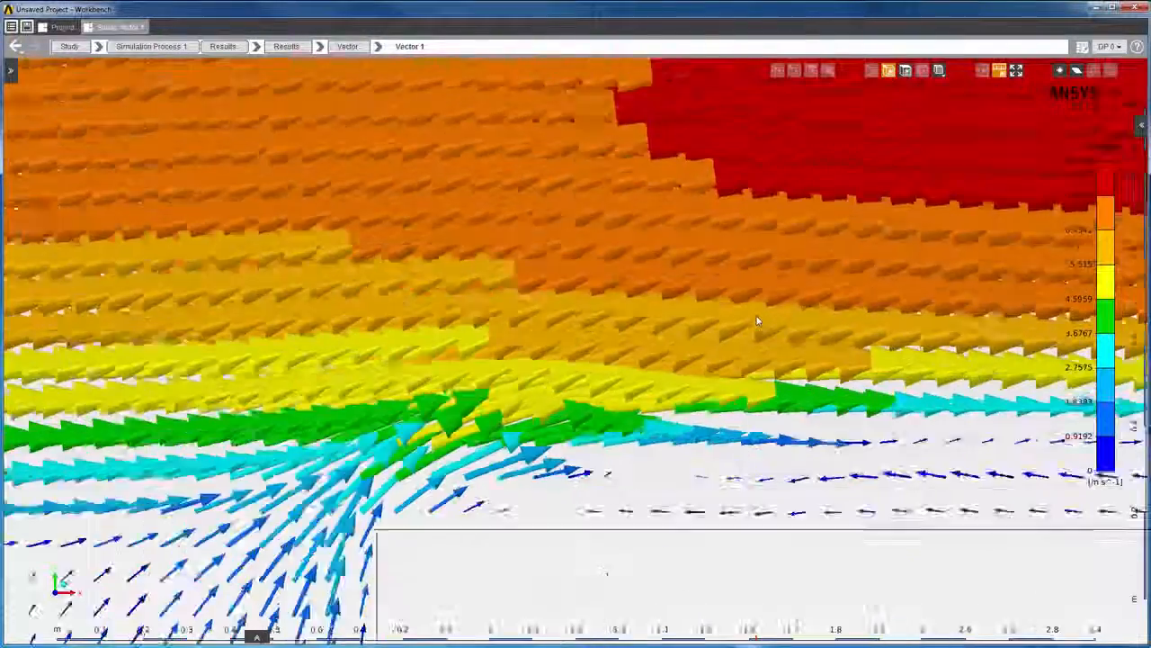